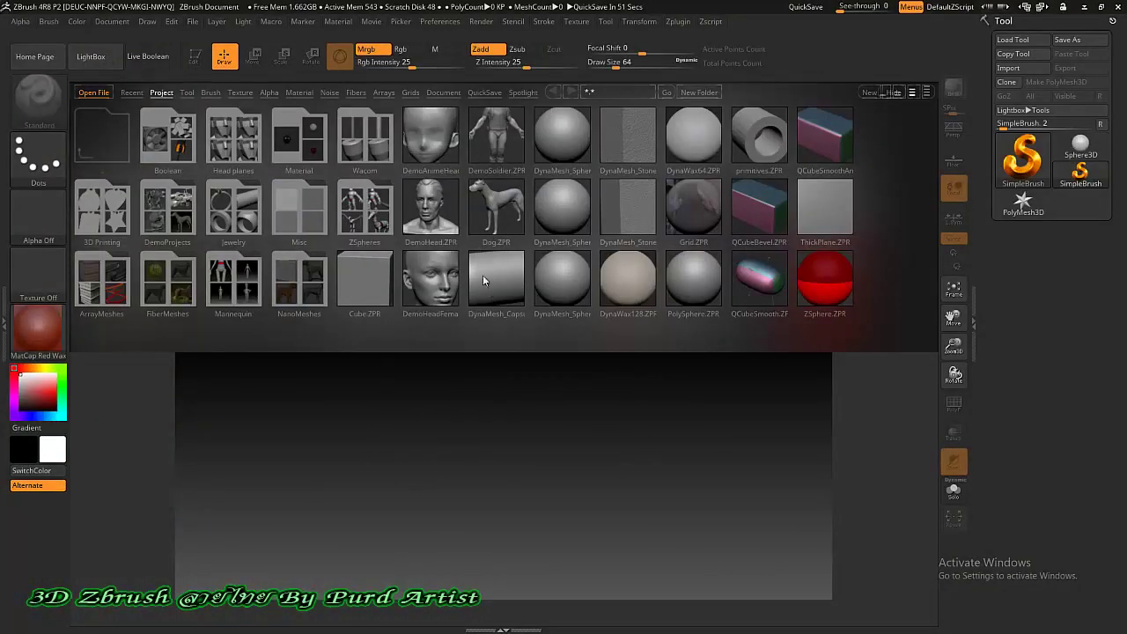
Step: Dismiss the LightBox browser so the blank document canvas is visible
{"action": "left_click", "coordinate": [97, 60]}
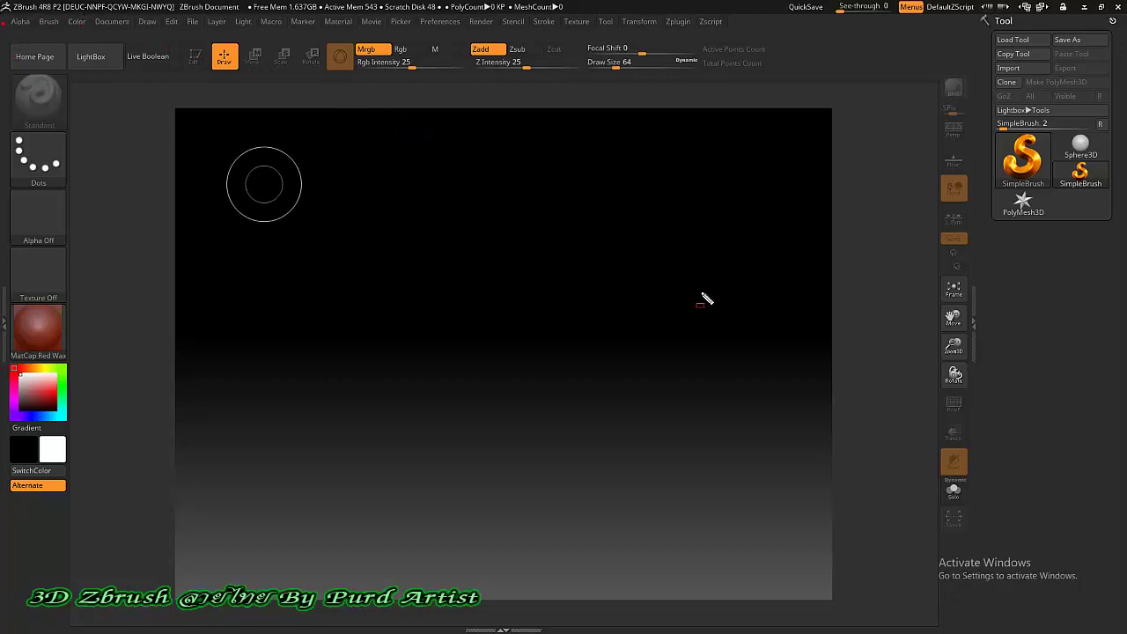
{"action": "left_click_drag", "start_coordinate": [986, 525], "coordinate": [1107, 616]}
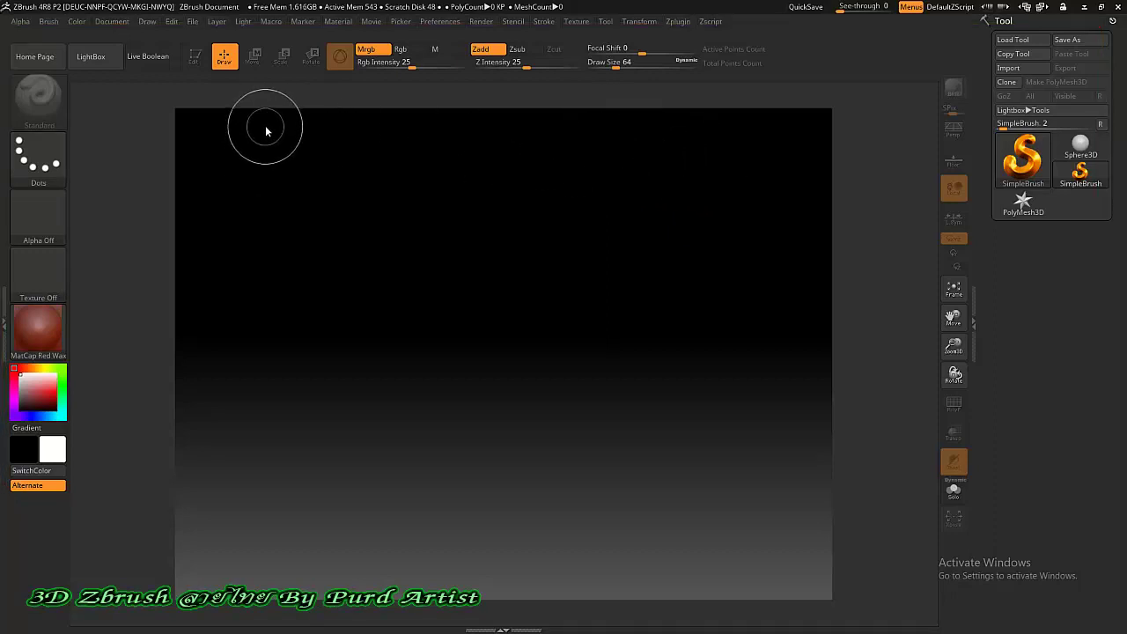
{"action": "left_click", "coordinate": [115, 23]}
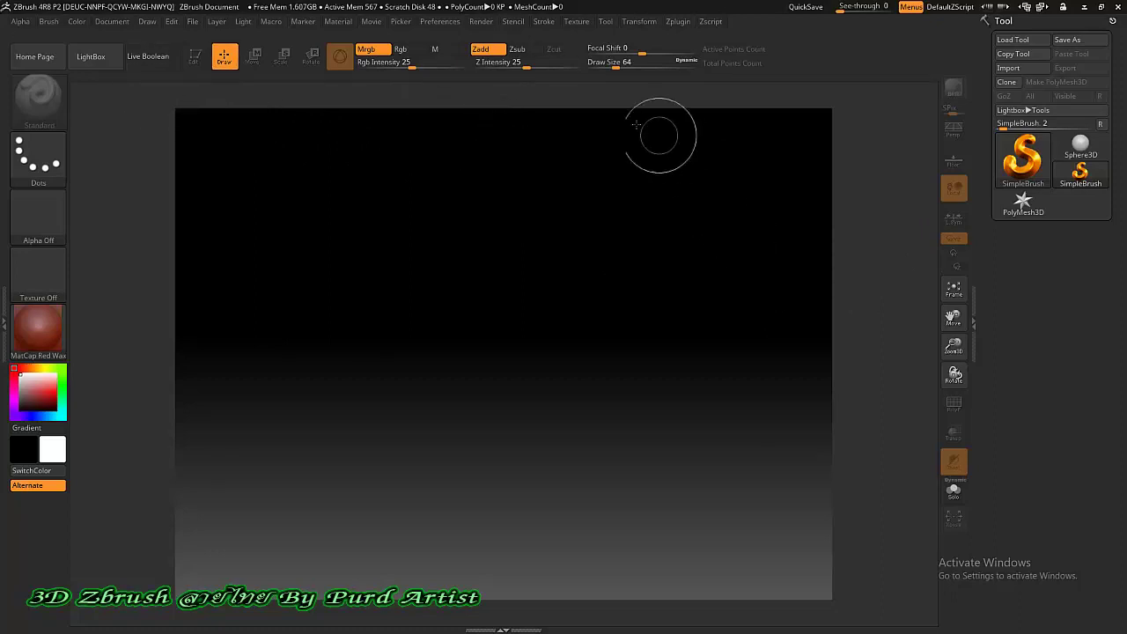
{"action": "left_click", "coordinate": [537, 23]}
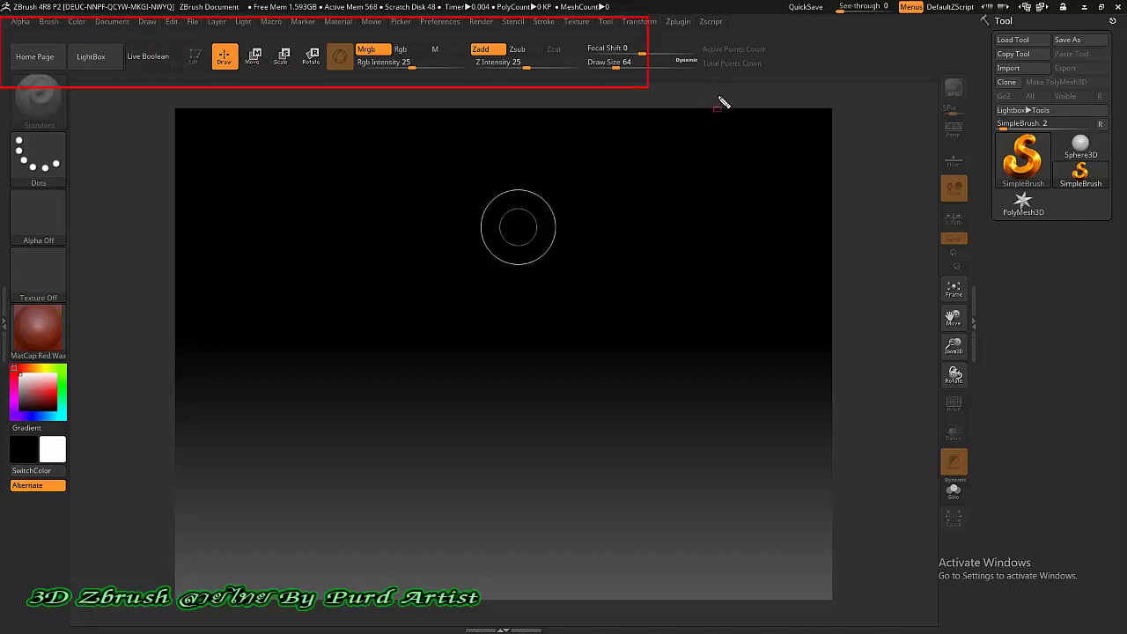
Step: Drag the Material, Tool and Brush palettes into the left tray and Movie into the right
{"action": "left_click_drag", "start_coordinate": [786, 103], "coordinate": [802, 93]}
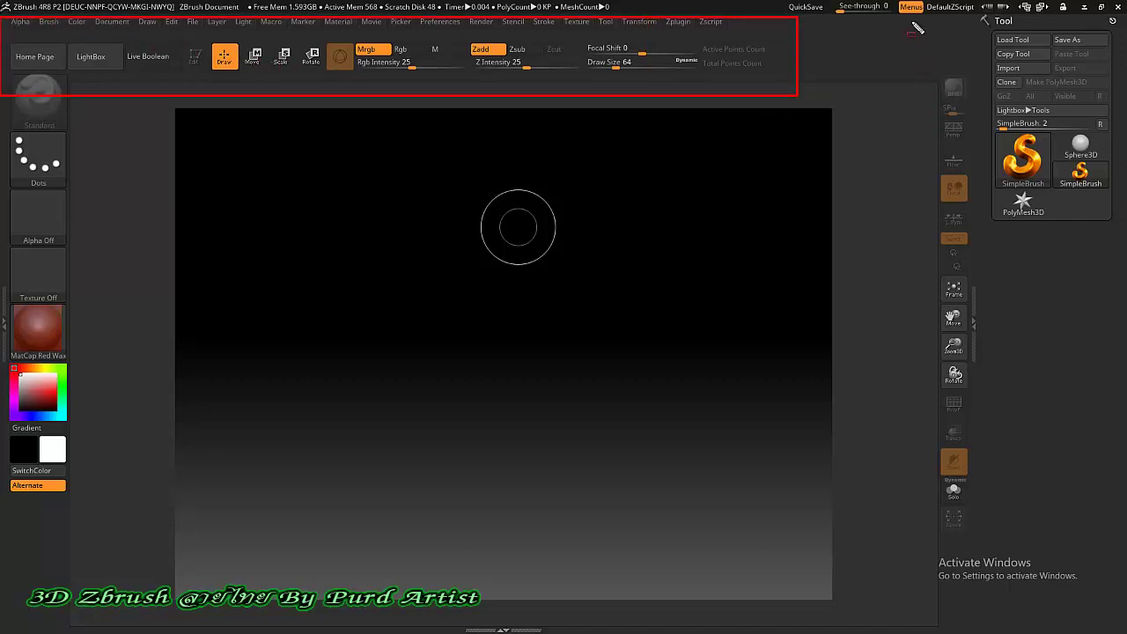
{"action": "left_click_drag", "start_coordinate": [904, 25], "coordinate": [1118, 343]}
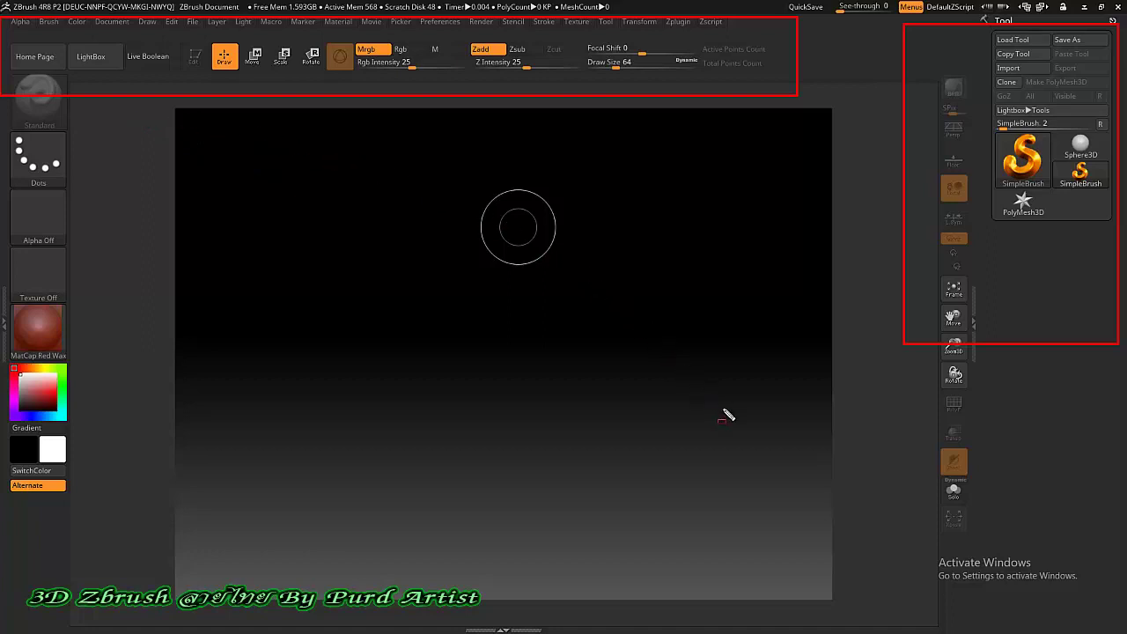
{"action": "left_click_drag", "start_coordinate": [724, 414], "coordinate": [761, 454]}
{"action": "left_click_drag", "start_coordinate": [810, 515], "coordinate": [851, 614]}
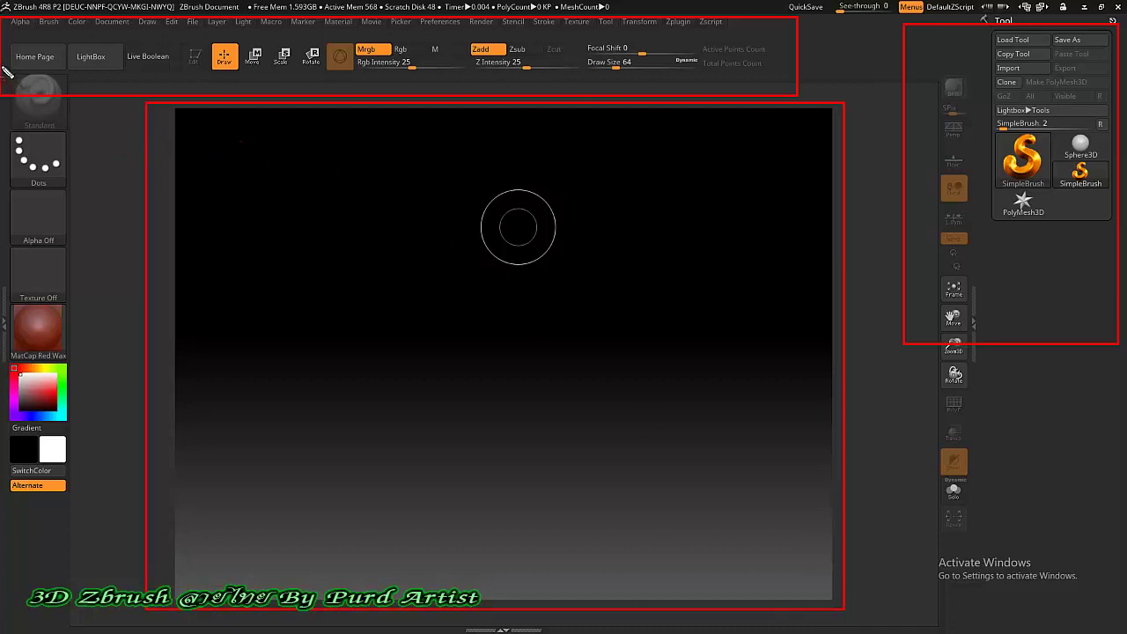
{"action": "left_click_drag", "start_coordinate": [55, 93], "coordinate": [1, 65]}
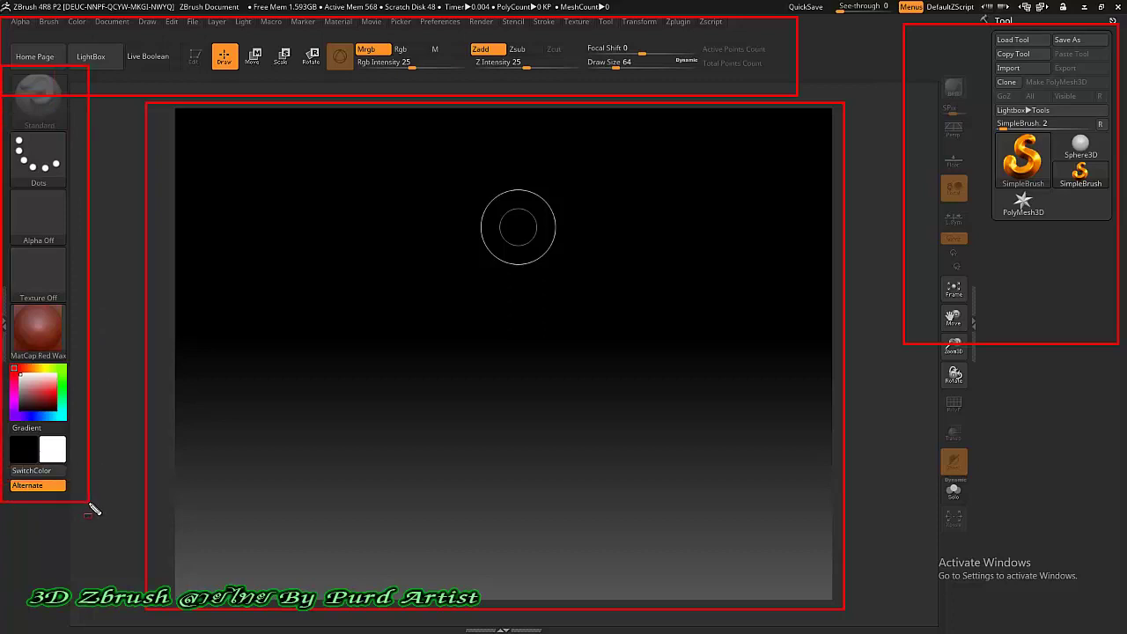
{"action": "left_click_drag", "start_coordinate": [95, 453], "coordinate": [89, 502]}
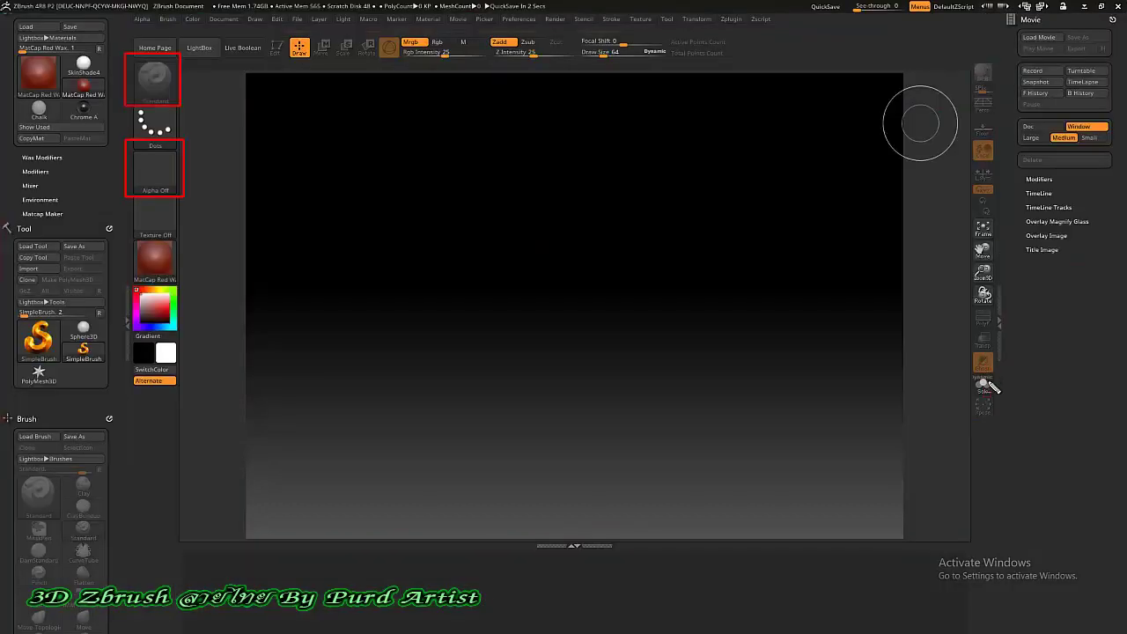
{"action": "left_click_drag", "start_coordinate": [961, 45], "coordinate": [1005, 425]}
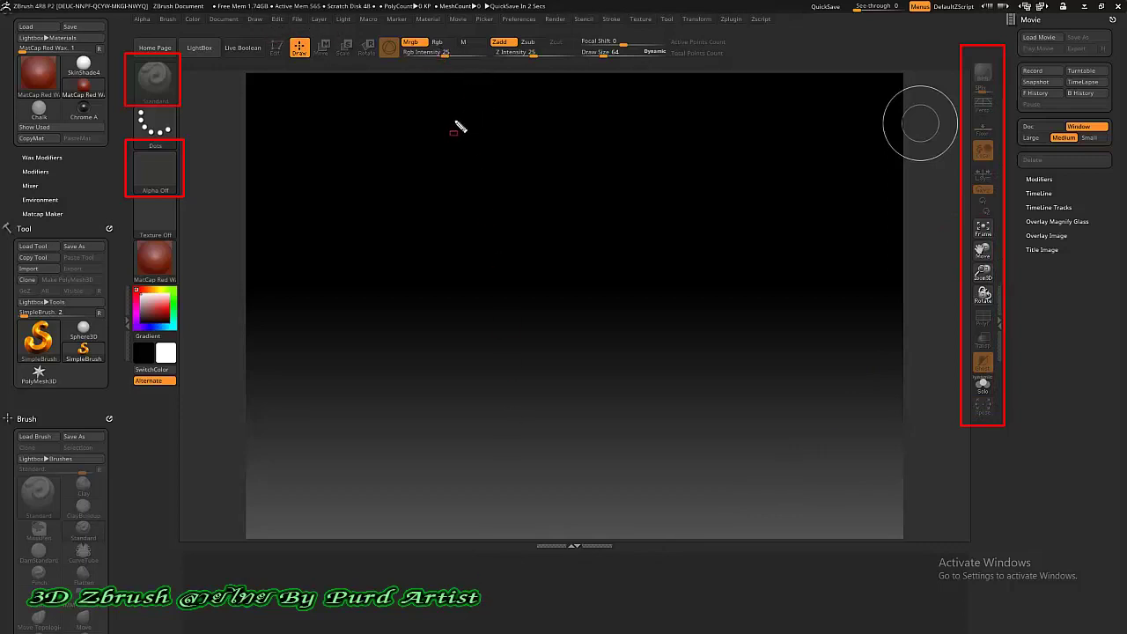
{"action": "left_click_drag", "start_coordinate": [490, 146], "coordinate": [475, 40]}
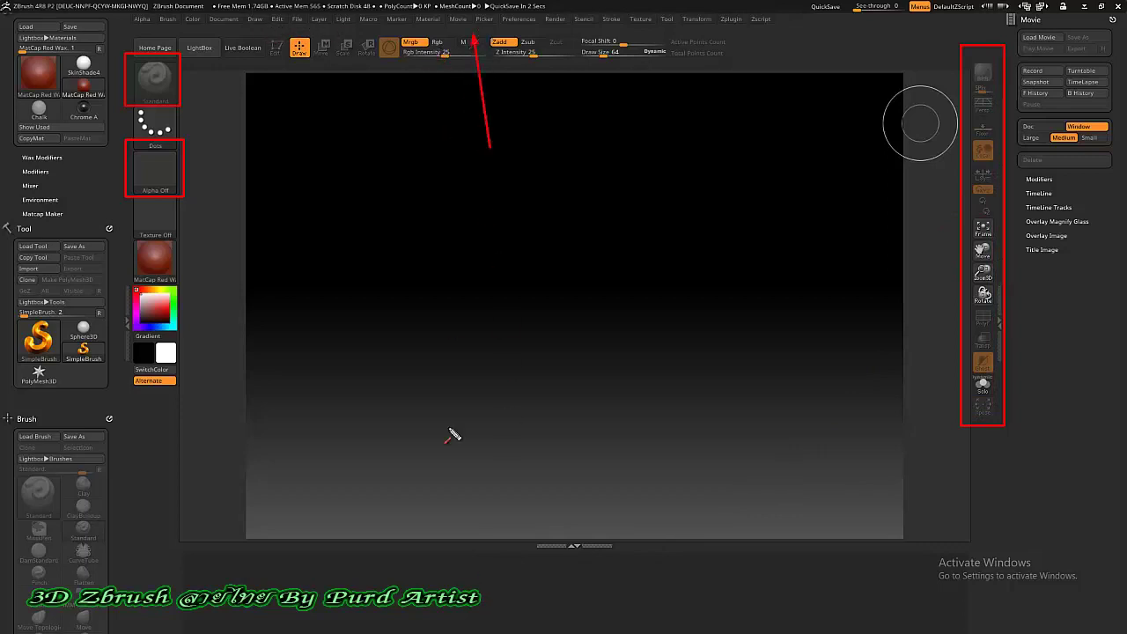
{"action": "left_click_drag", "start_coordinate": [480, 409], "coordinate": [481, 564]}
{"action": "key", "text": "Escape"}
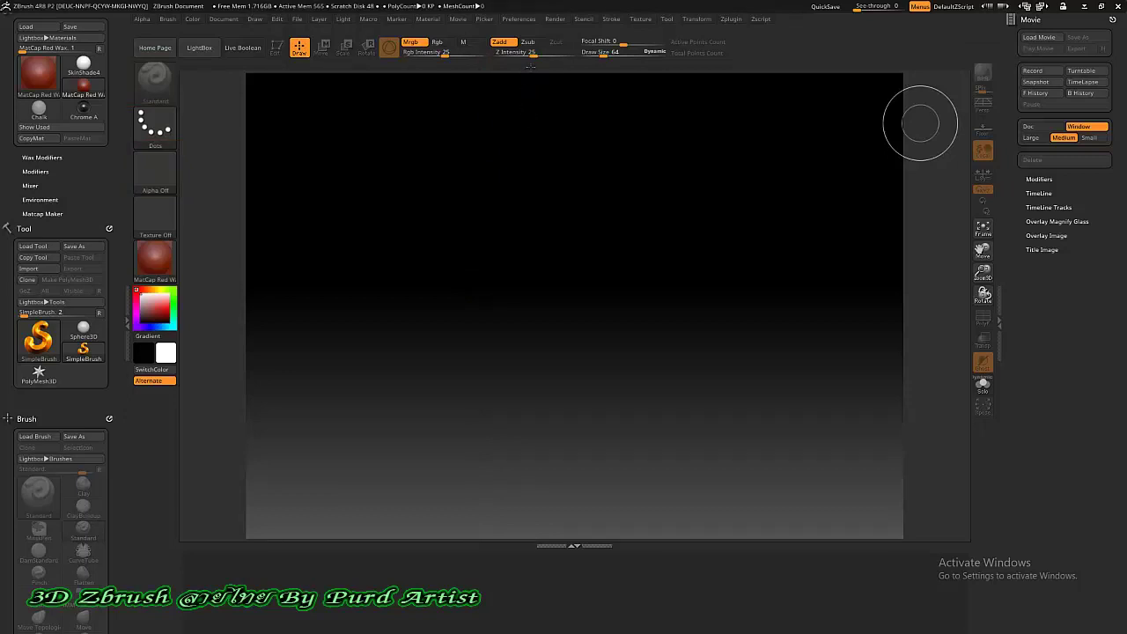
{"action": "mouse_move", "coordinate": [511, 104]}
{"action": "left_mouse_down"}
{"action": "mouse_move", "coordinate": [511, 32]}
{"action": "mouse_move", "coordinate": [660, 100]}
{"action": "left_mouse_up"}
Step: Open the Preferences menu
{"action": "left_click_drag", "start_coordinate": [487, 239], "coordinate": [514, 253]}
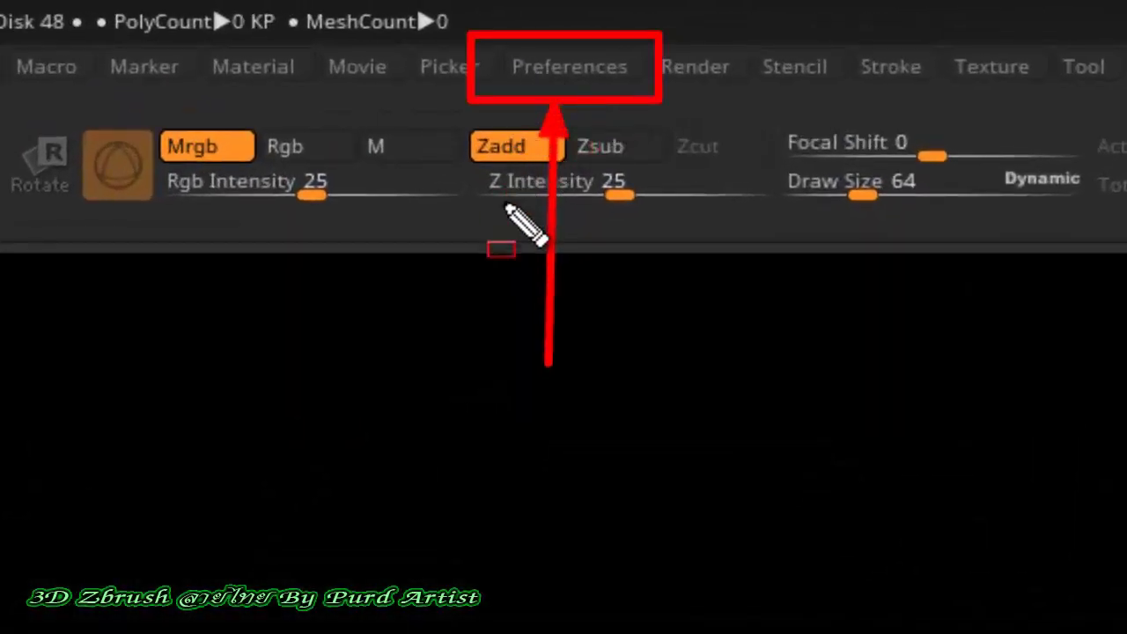
{"action": "key", "text": "Escape"}
{"action": "left_click", "coordinate": [568, 68]}
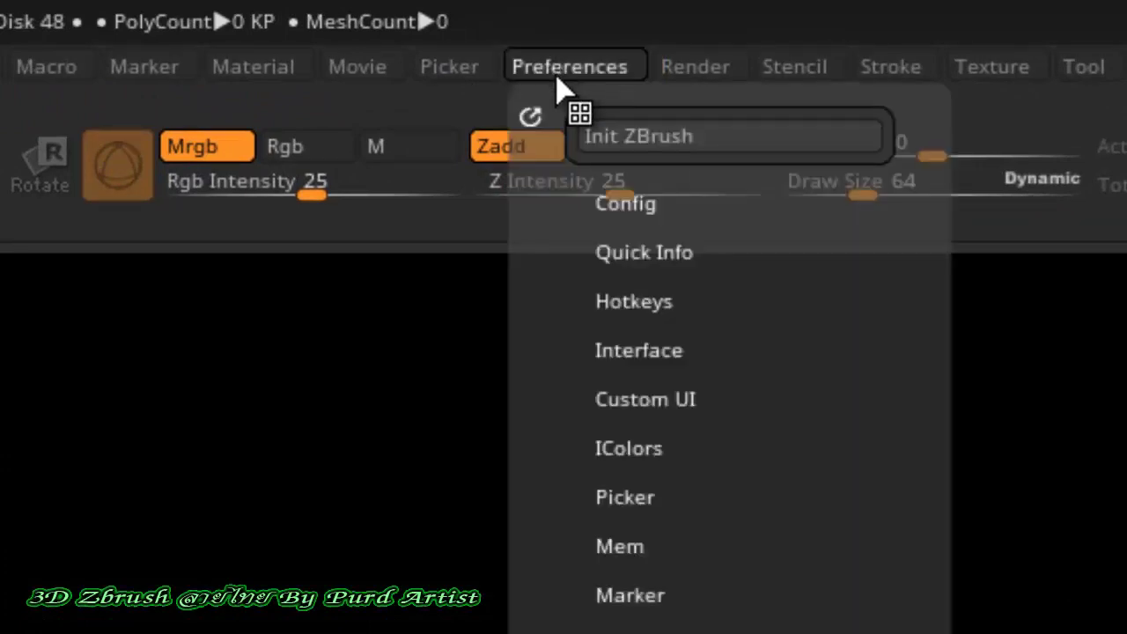
{"action": "key", "text": "ctrl+2"}
{"action": "left_click", "coordinate": [552, 170]}
{"action": "left_click_drag", "start_coordinate": [548, 167], "coordinate": [687, 233]}
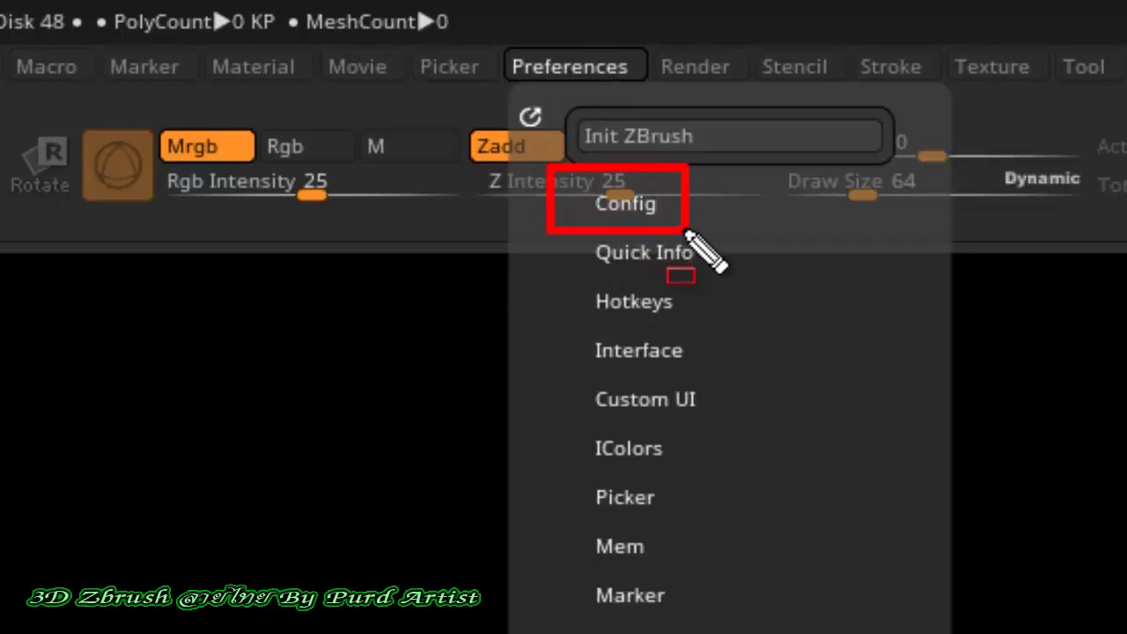
{"action": "left_click_drag", "start_coordinate": [365, 309], "coordinate": [540, 221]}
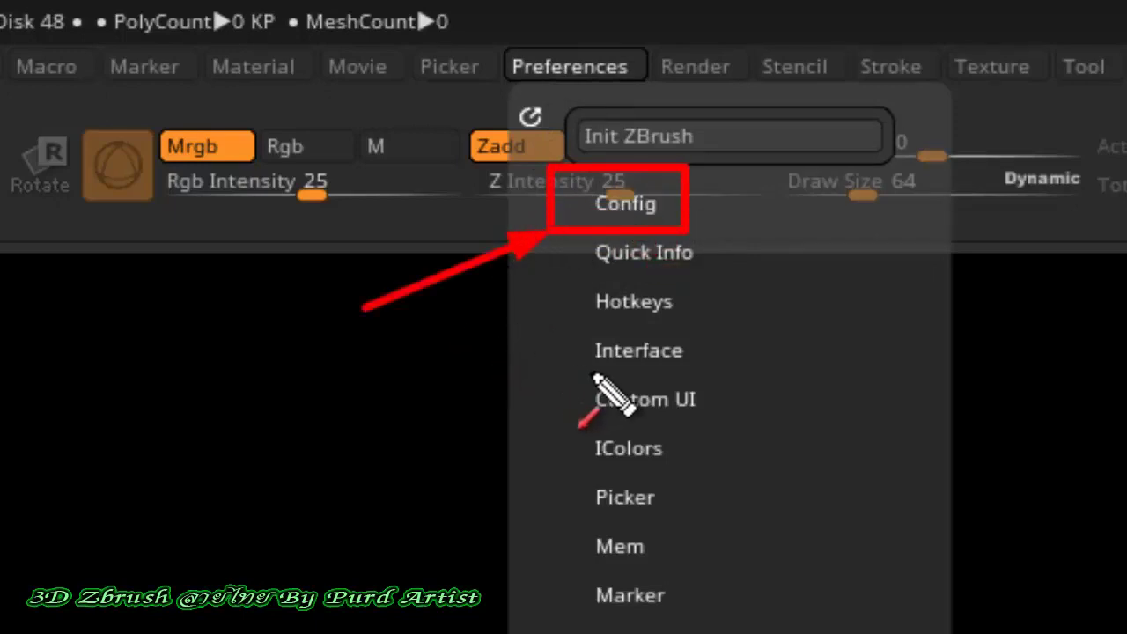
{"action": "key", "text": "Escape"}
Step: Expand the Config subpalette and switch Enable Customize on
{"action": "left_click", "coordinate": [617, 203]}
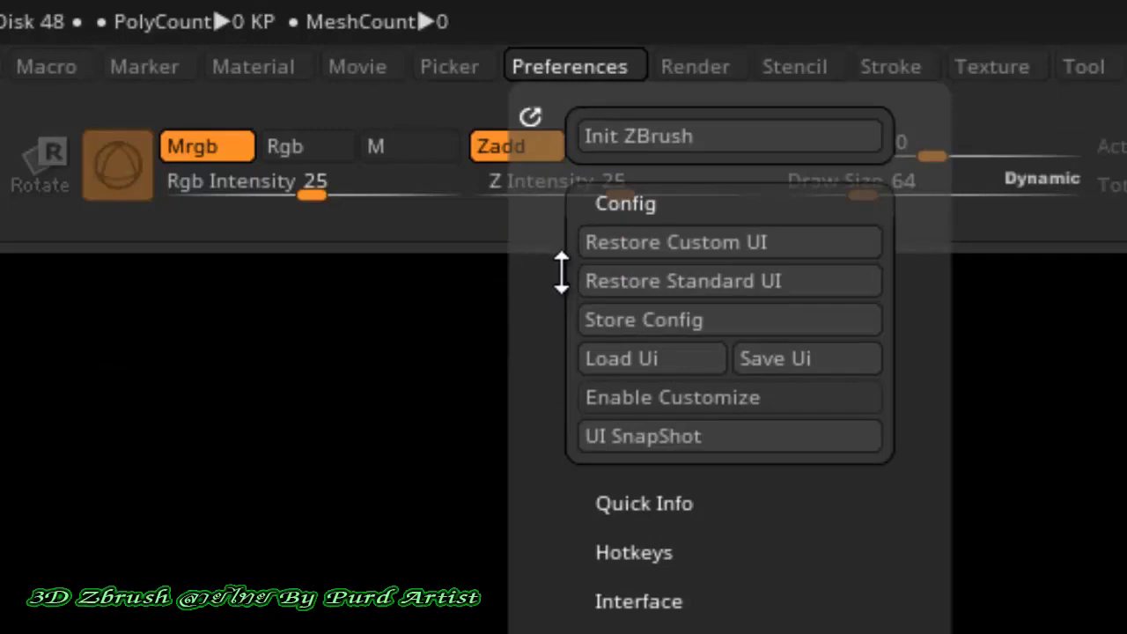
{"action": "left_click_drag", "start_coordinate": [526, 172], "coordinate": [911, 482]}
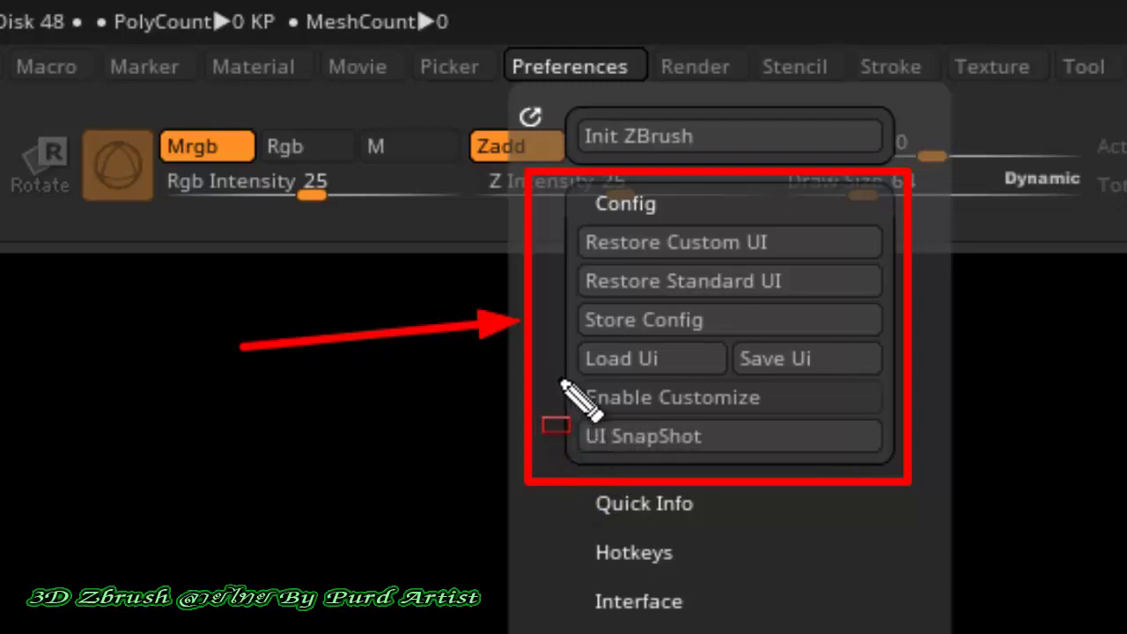
{"action": "mouse_move", "coordinate": [553, 379]}
{"action": "left_mouse_down"}
{"action": "mouse_move", "coordinate": [657, 415]}
{"action": "mouse_move", "coordinate": [789, 439]}
{"action": "mouse_move", "coordinate": [894, 431]}
{"action": "left_mouse_up"}
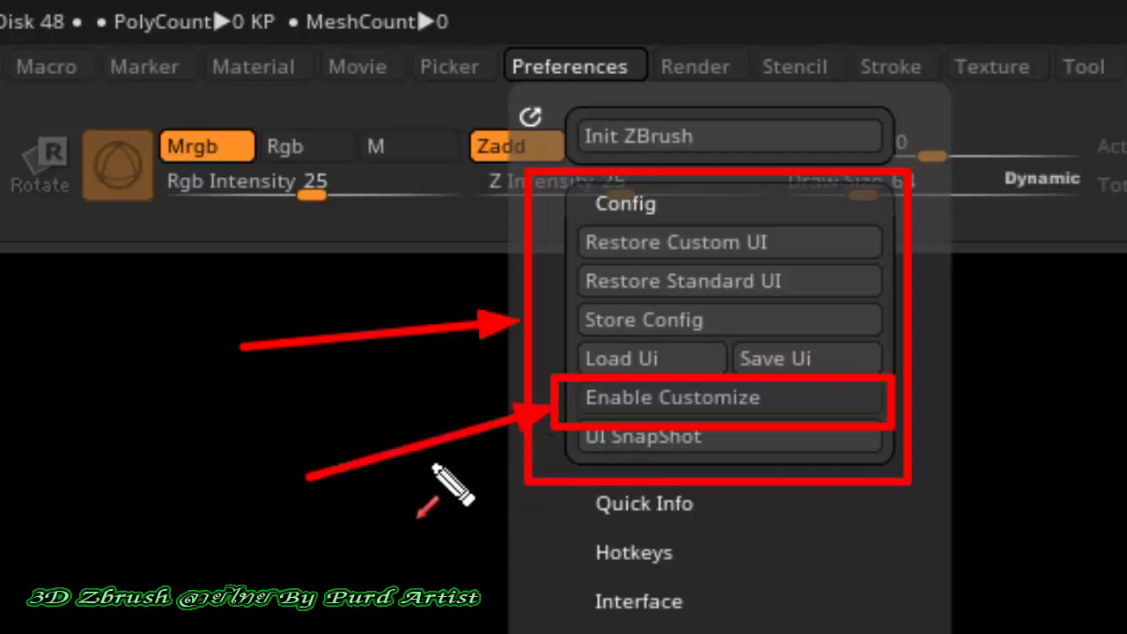
{"action": "left_click", "coordinate": [651, 398]}
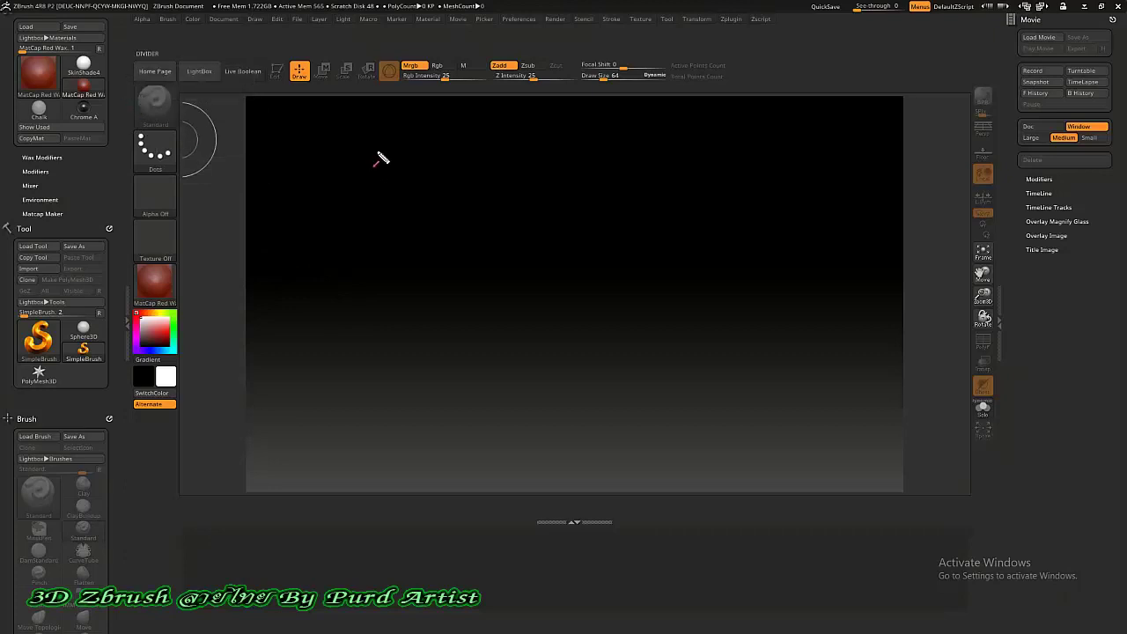
Step: Add CopySH from Material > Modifiers and the BPR button onto the top shelf
{"action": "left_click_drag", "start_coordinate": [392, 177], "coordinate": [366, 69]}
{"action": "left_click_drag", "start_coordinate": [789, 62], "coordinate": [950, 68]}
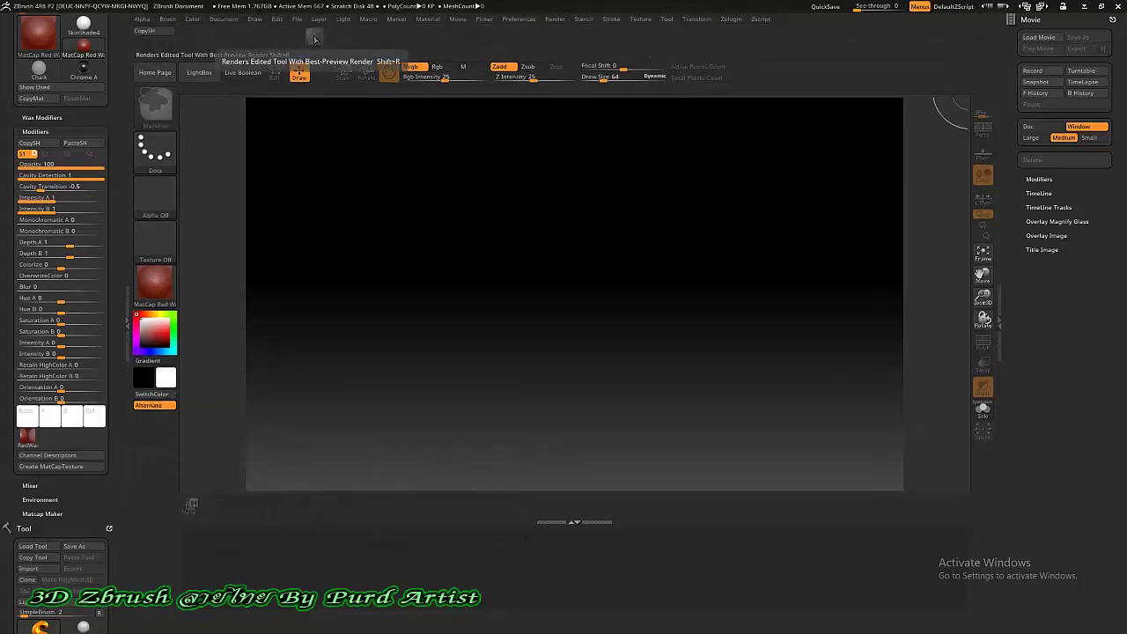
Step: Ctrl+Alt-drag the Frame button from the right shelf to the bottom shelf
{"action": "key", "text": "ctrl+alt"}
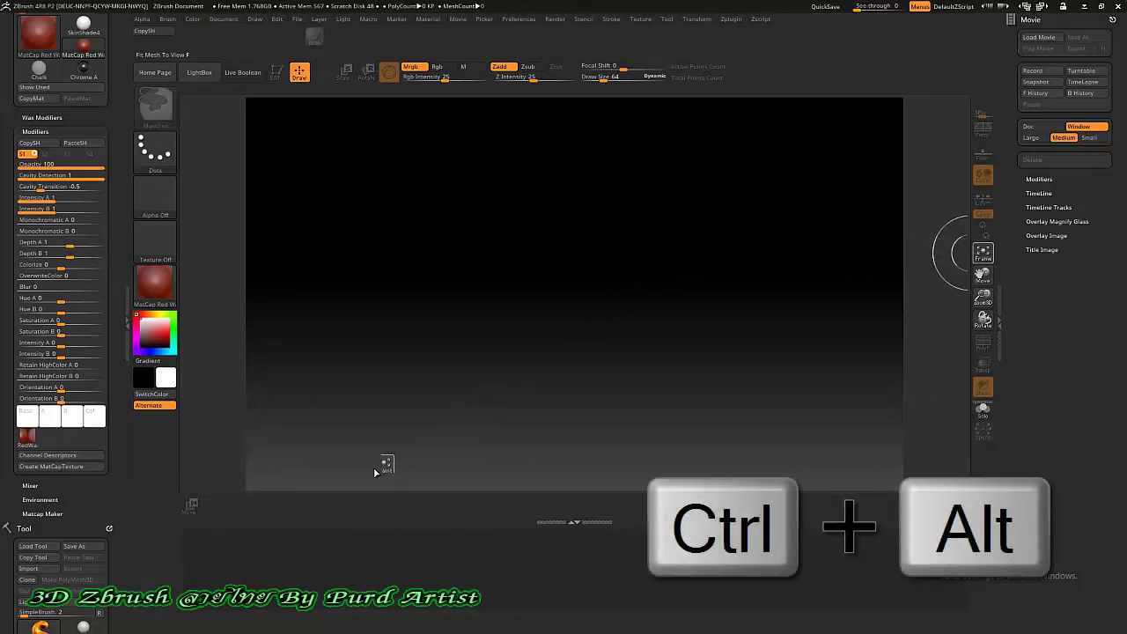
{"action": "mouse_move", "coordinate": [374, 470]}
{"action": "left_mouse_down", "text": "ctrl+alt"}
{"action": "mouse_move", "coordinate": [285, 512]}
{"action": "mouse_move", "coordinate": [254, 507]}
{"action": "left_mouse_up", "text": "ctrl+alt"}
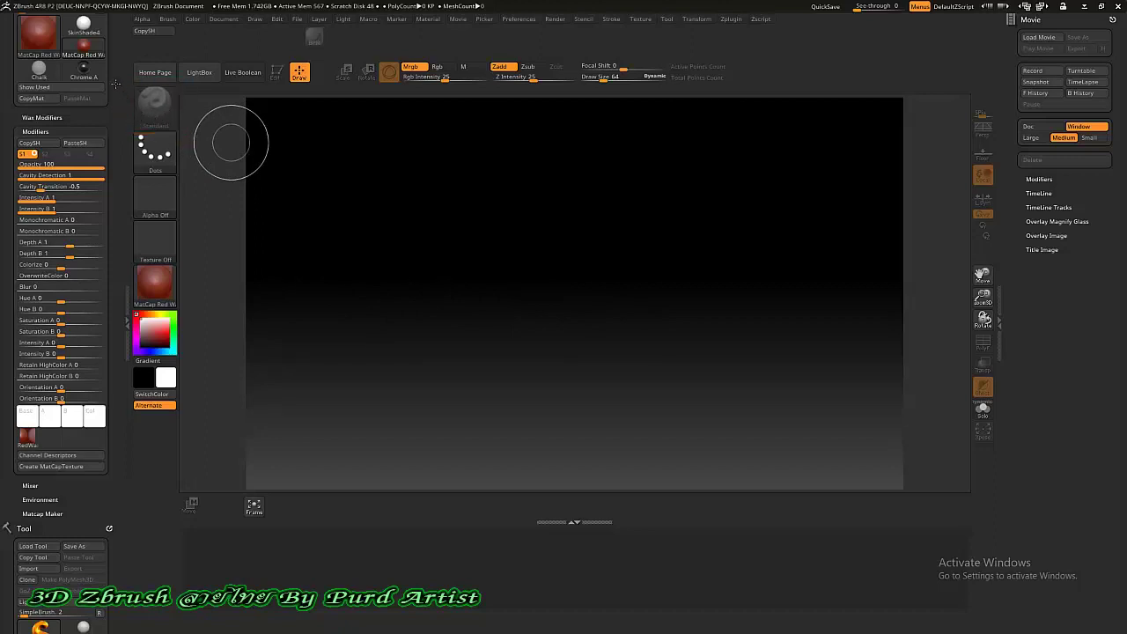
Step: Drag the Standard brush from the Brush palette onto the bottom shelf beside Move and Frame
{"action": "left_click_drag", "start_coordinate": [120, 62], "coordinate": [108, 161]}
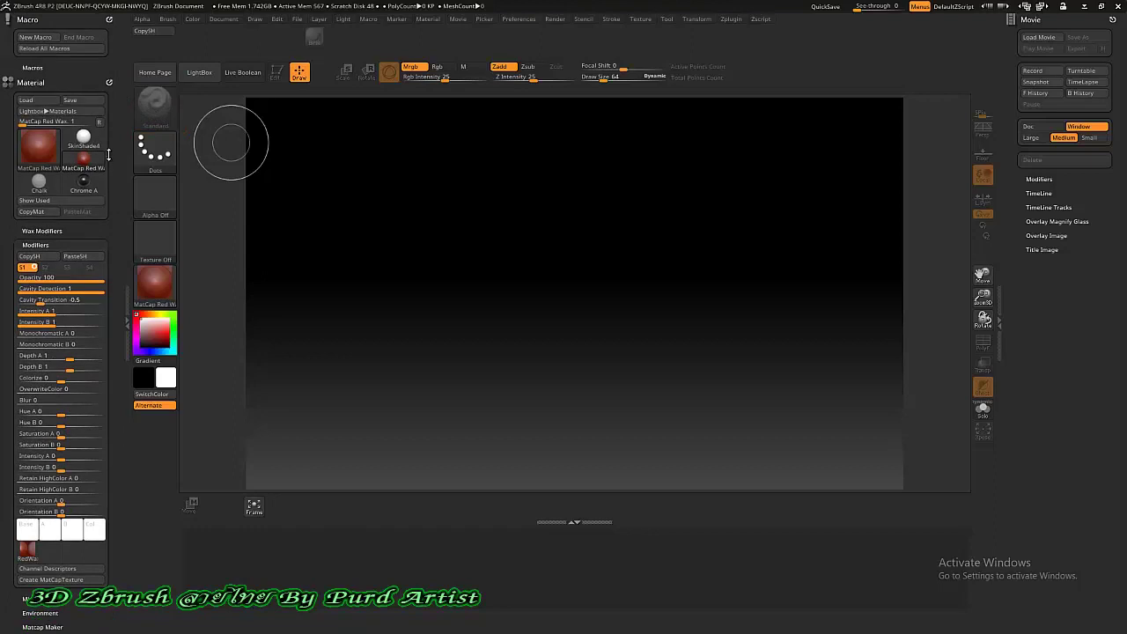
{"action": "scroll", "coordinate": [108, 155], "scroll_direction": "down", "scroll_amount": 3}
{"action": "scroll", "coordinate": [106, 153], "scroll_direction": "down", "scroll_amount": 1}
{"action": "left_click_drag", "start_coordinate": [117, 174], "coordinate": [122, 37]}
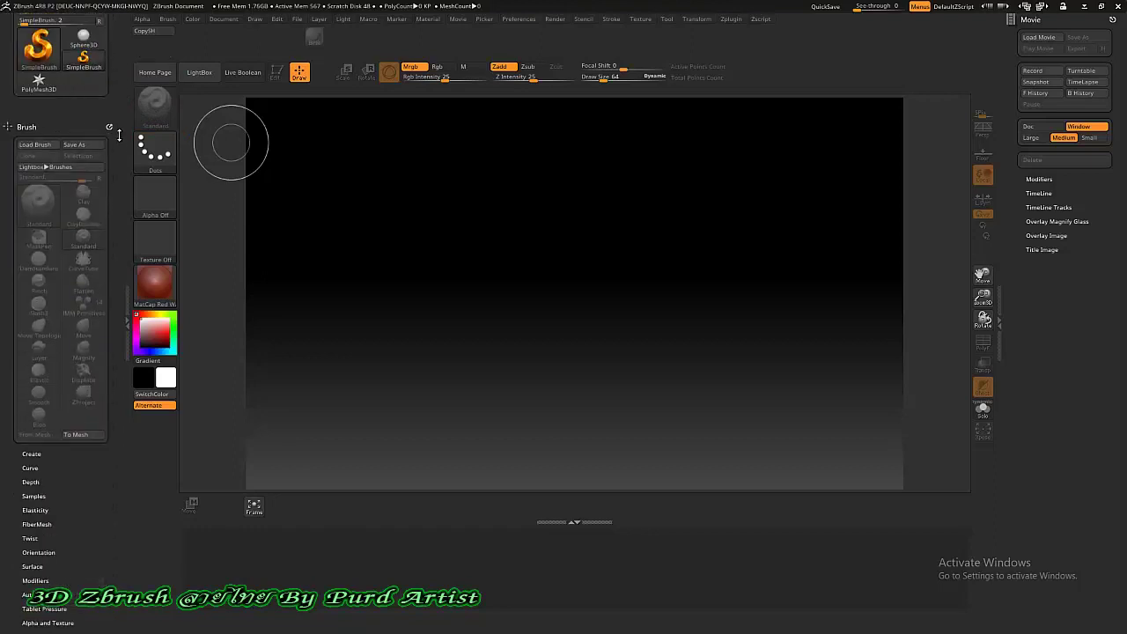
{"action": "scroll", "coordinate": [119, 134], "scroll_direction": "down", "scroll_amount": 1}
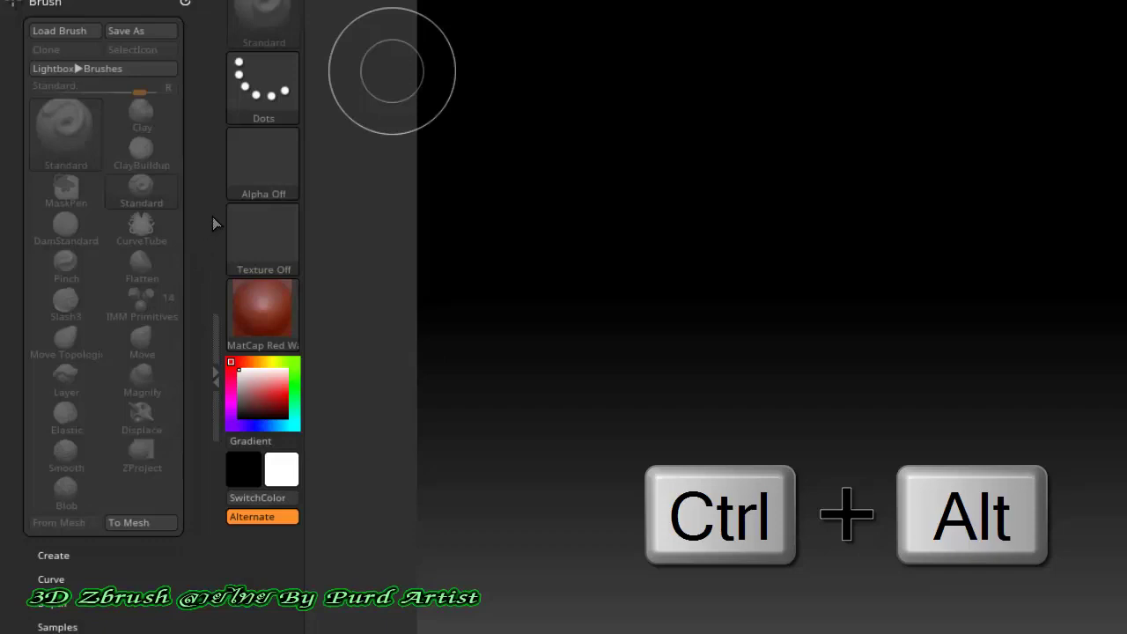
{"action": "key", "text": "ctrl"}
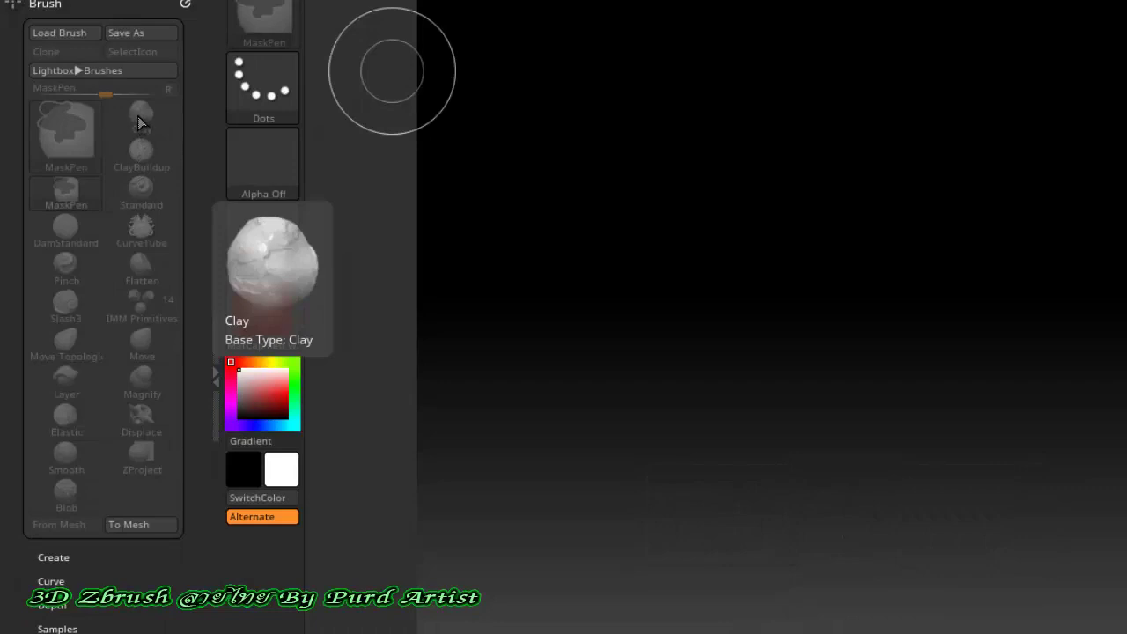
{"action": "mouse_move", "coordinate": [138, 122]}
{"action": "left_mouse_down", "text": "ctrl+alt"}
{"action": "mouse_move", "coordinate": [526, 229]}
{"action": "mouse_move", "coordinate": [159, 121]}
{"action": "mouse_move", "coordinate": [490, 226]}
{"action": "mouse_move", "coordinate": [376, 473]}
{"action": "mouse_move", "coordinate": [422, 338]}
{"action": "left_mouse_up", "text": "ctrl+alt"}
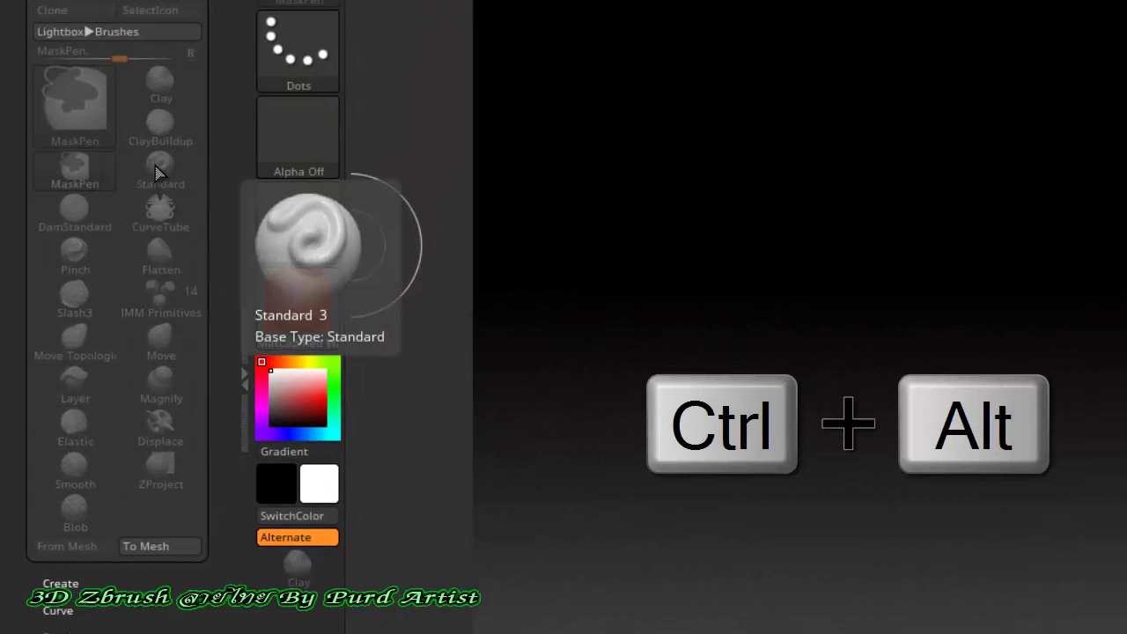
{"action": "mouse_move", "coordinate": [155, 172]}
{"action": "left_mouse_down", "text": "ctrl+alt"}
{"action": "mouse_move", "coordinate": [220, 475]}
{"action": "mouse_move", "coordinate": [295, 407]}
{"action": "left_mouse_up", "text": "ctrl+alt"}
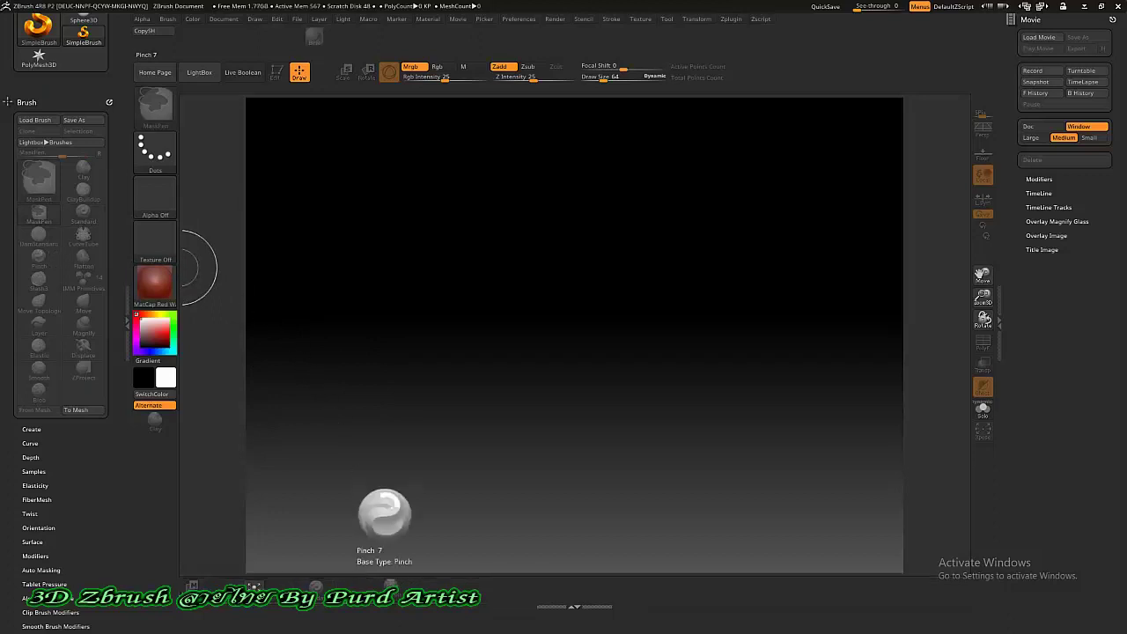
Step: Select the Standard brush from the custom bottom shelf
{"action": "left_click", "coordinate": [391, 584]}
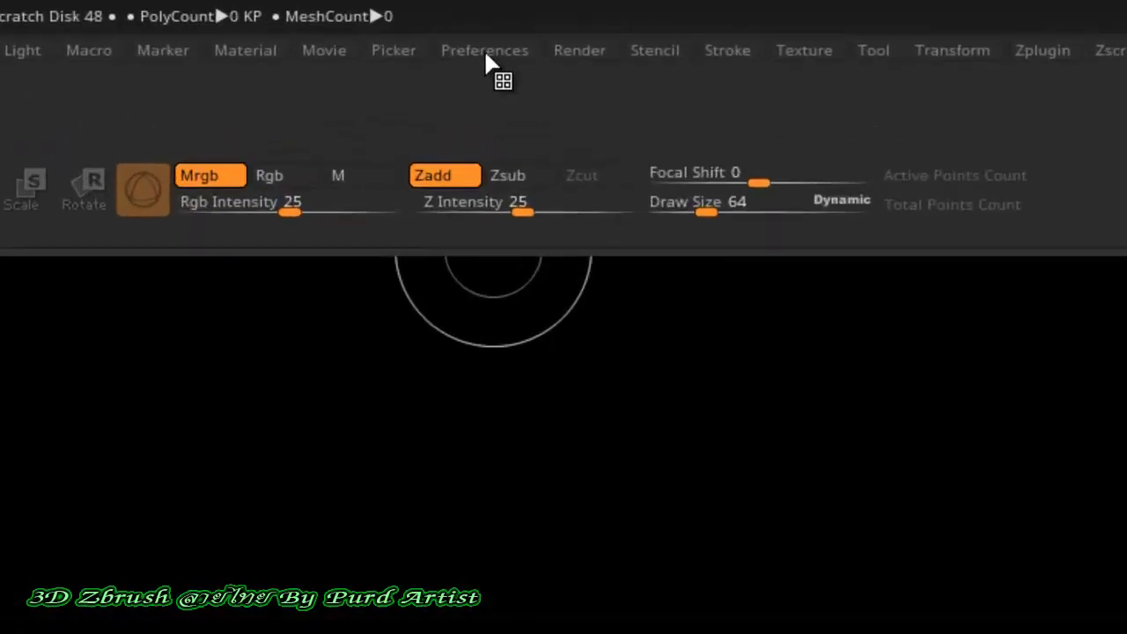
Step: Switch Enable Customize off under Preferences > Config to lock the layout
{"action": "left_click", "coordinate": [486, 54]}
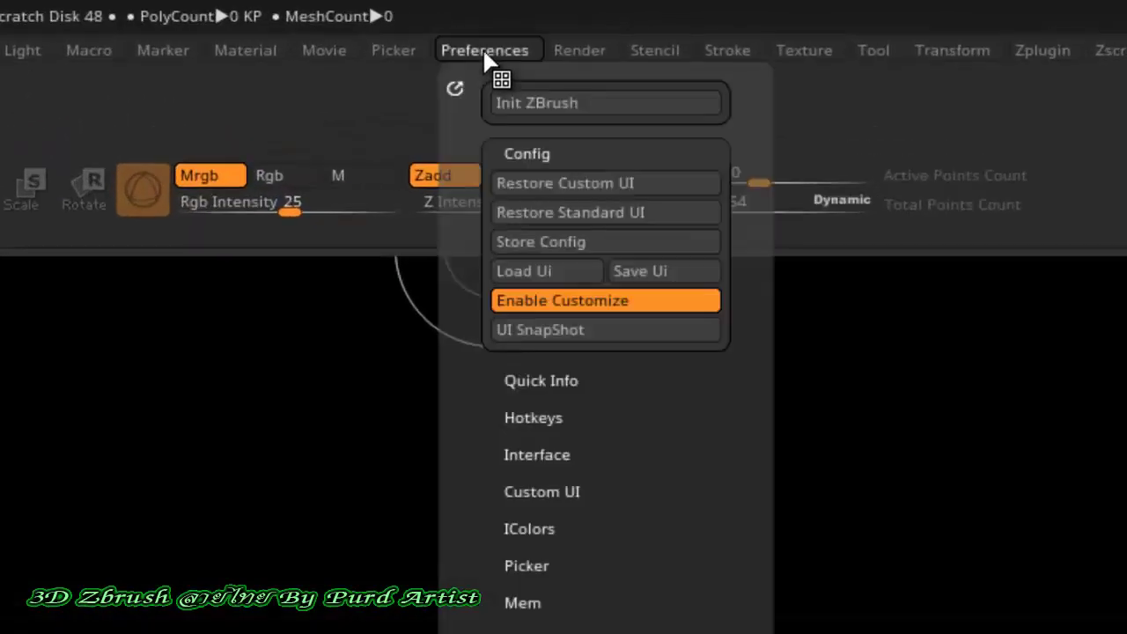
{"action": "left_click", "coordinate": [482, 51]}
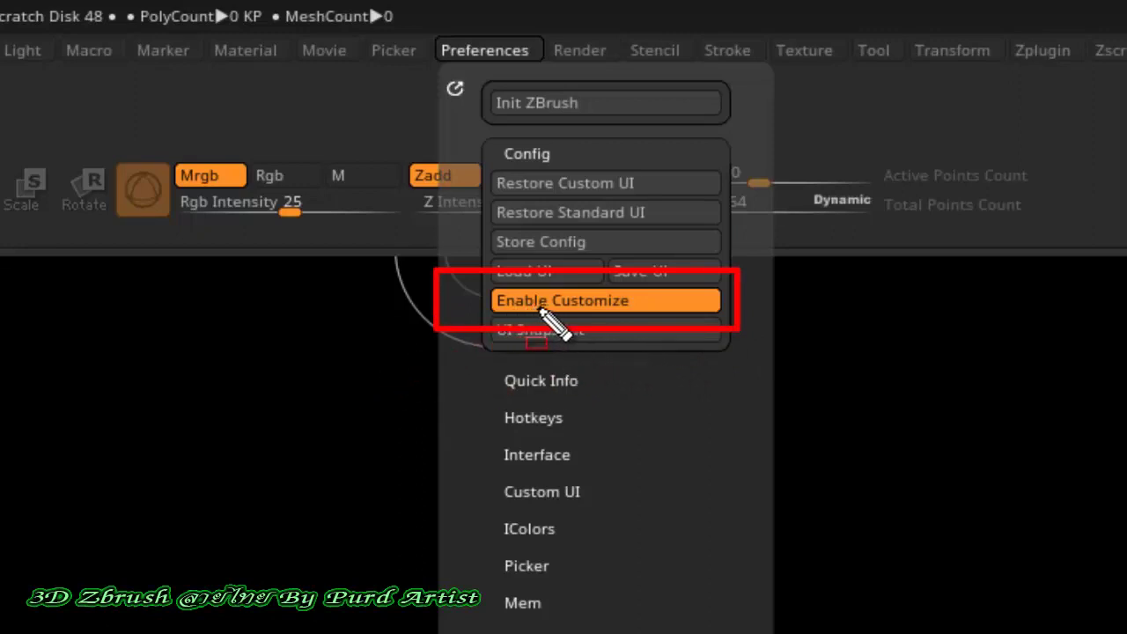
{"action": "left_click", "coordinate": [608, 300]}
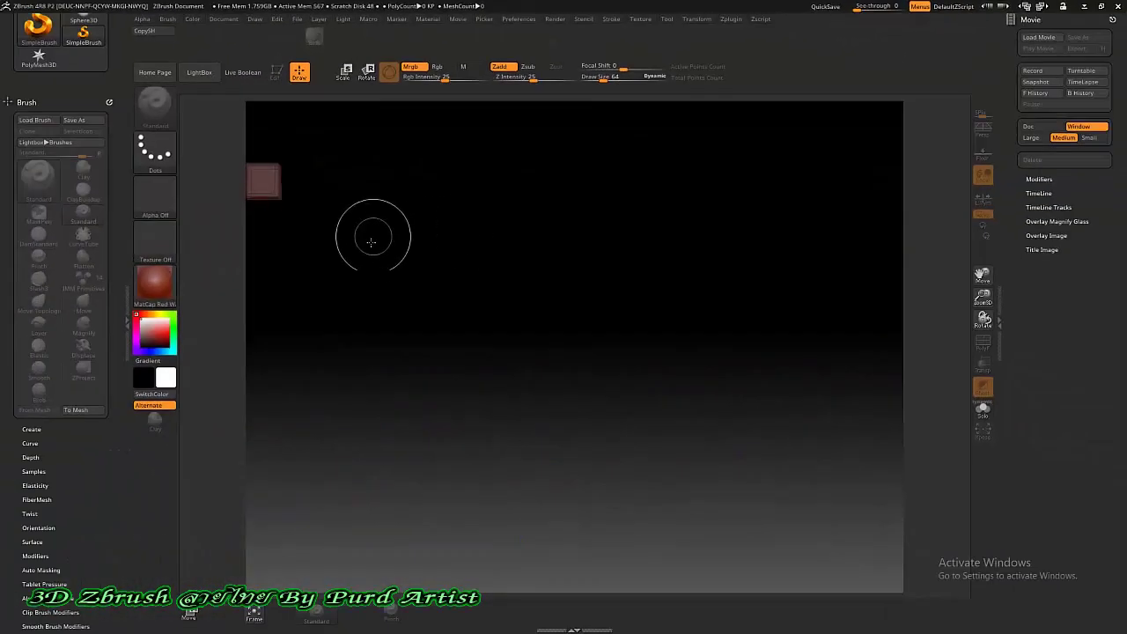
Step: Save the layout with Store Config and confirm the saved message with OK
{"action": "mouse_move", "coordinate": [373, 238]}
{"action": "left_mouse_down"}
{"action": "mouse_move", "coordinate": [453, 264]}
{"action": "mouse_move", "coordinate": [445, 254]}
{"action": "left_mouse_up"}
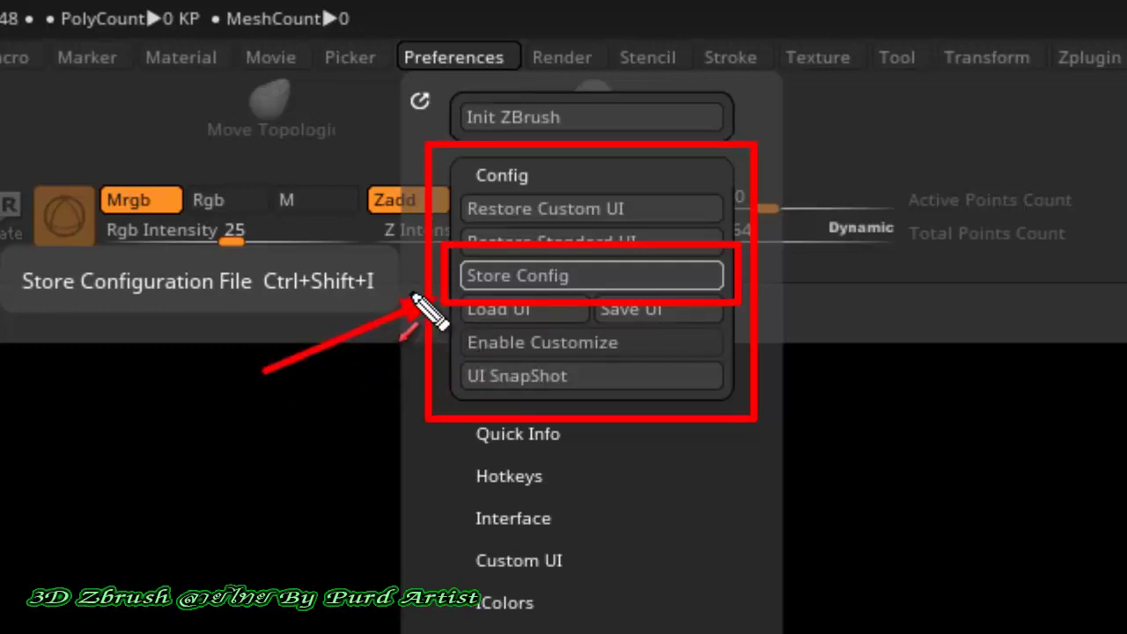
{"action": "left_click", "coordinate": [525, 275]}
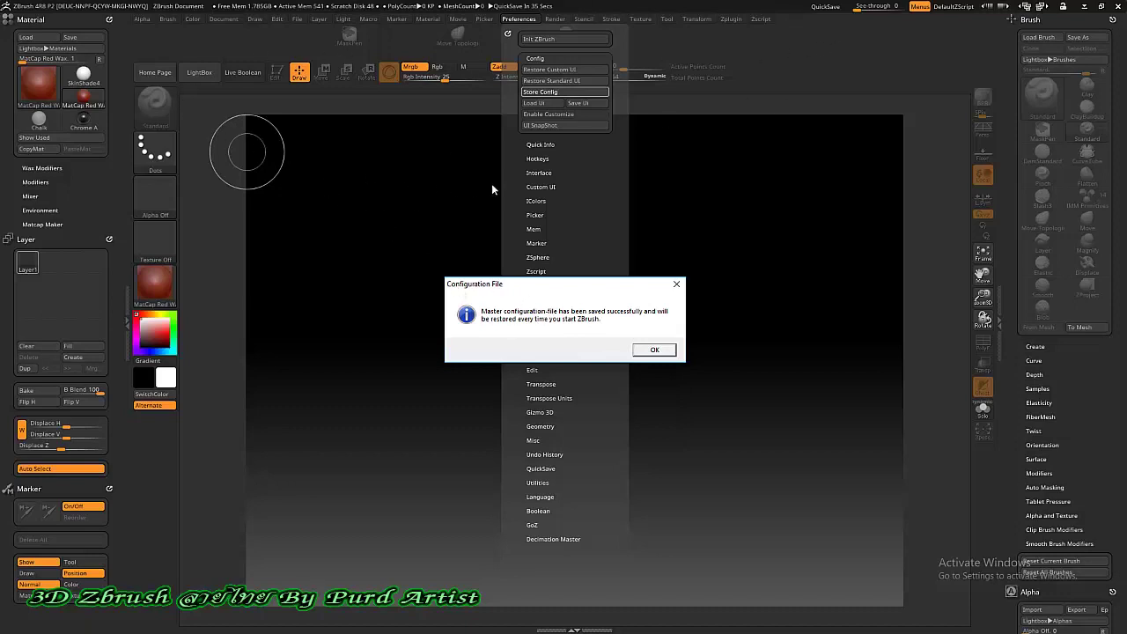
{"action": "left_click", "coordinate": [652, 350]}
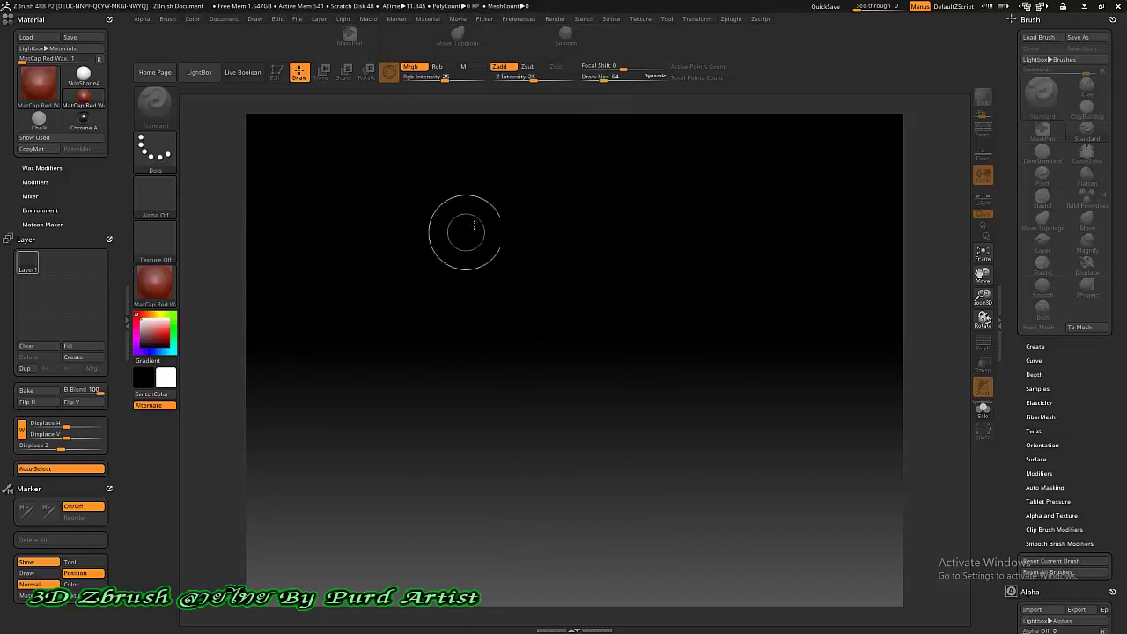
{"action": "left_click", "coordinate": [1086, 6]}
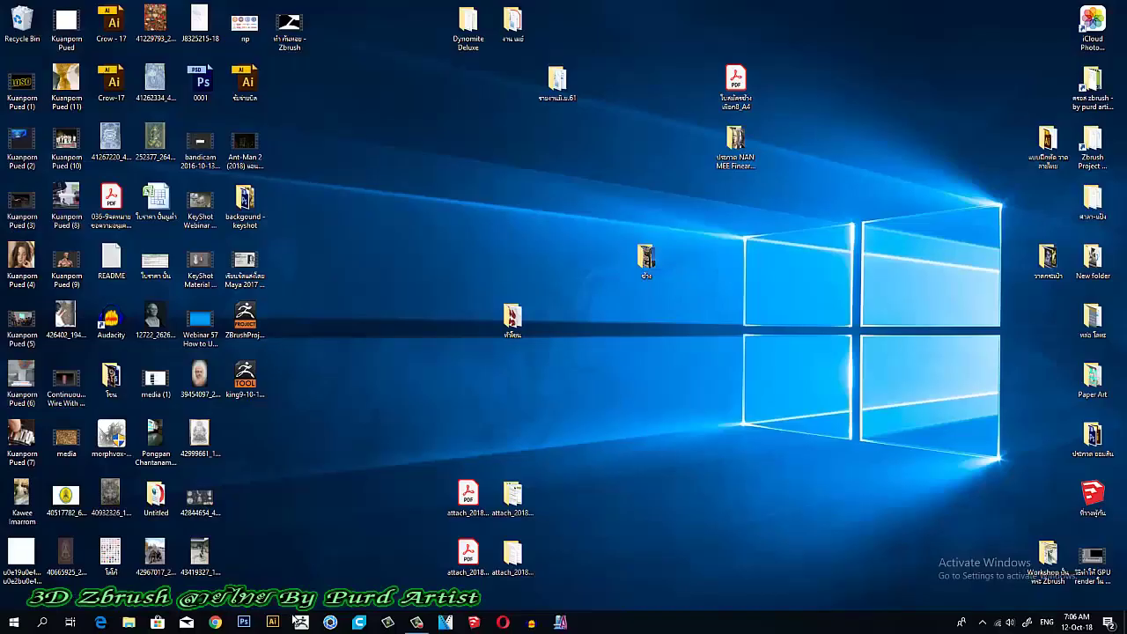
{"action": "left_click", "coordinate": [301, 622]}
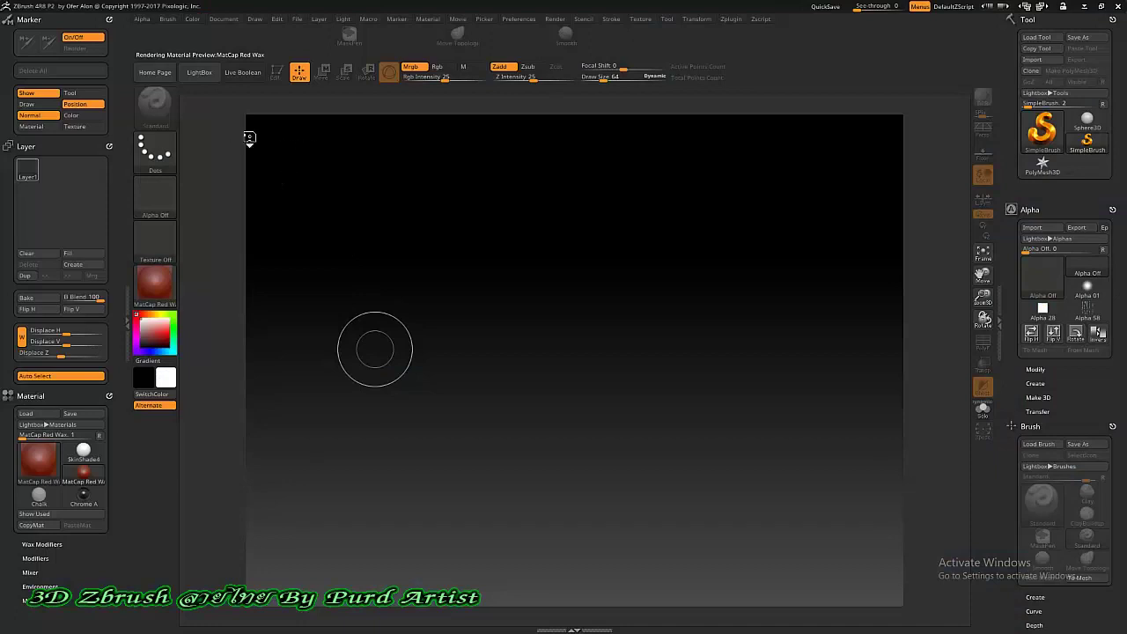
{"action": "left_click", "coordinate": [199, 72]}
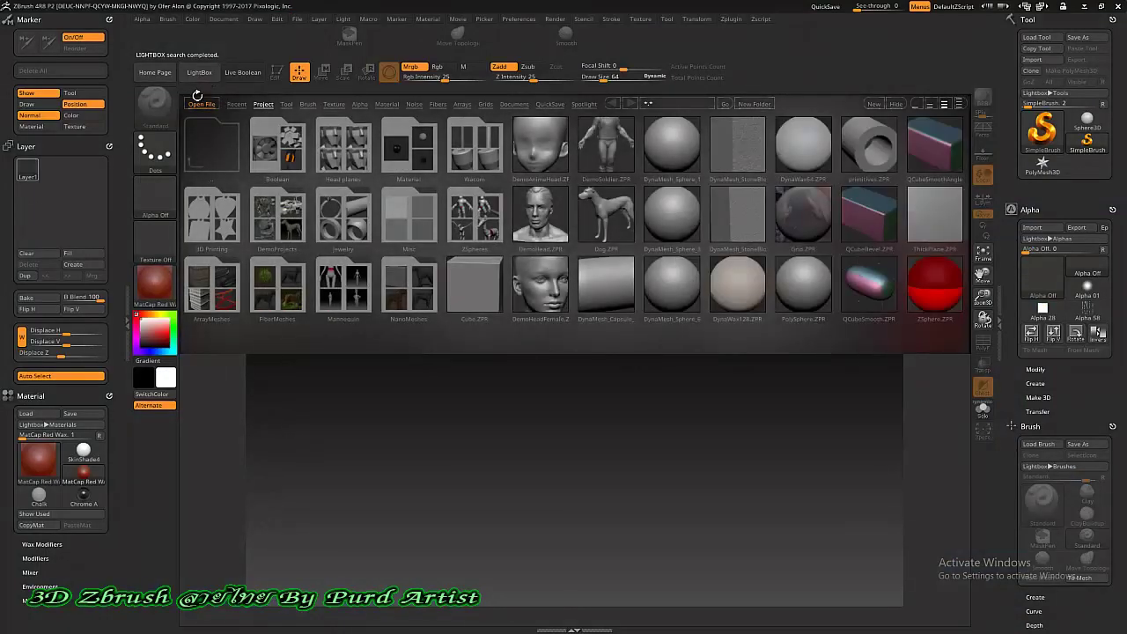
{"action": "left_click", "coordinate": [198, 77]}
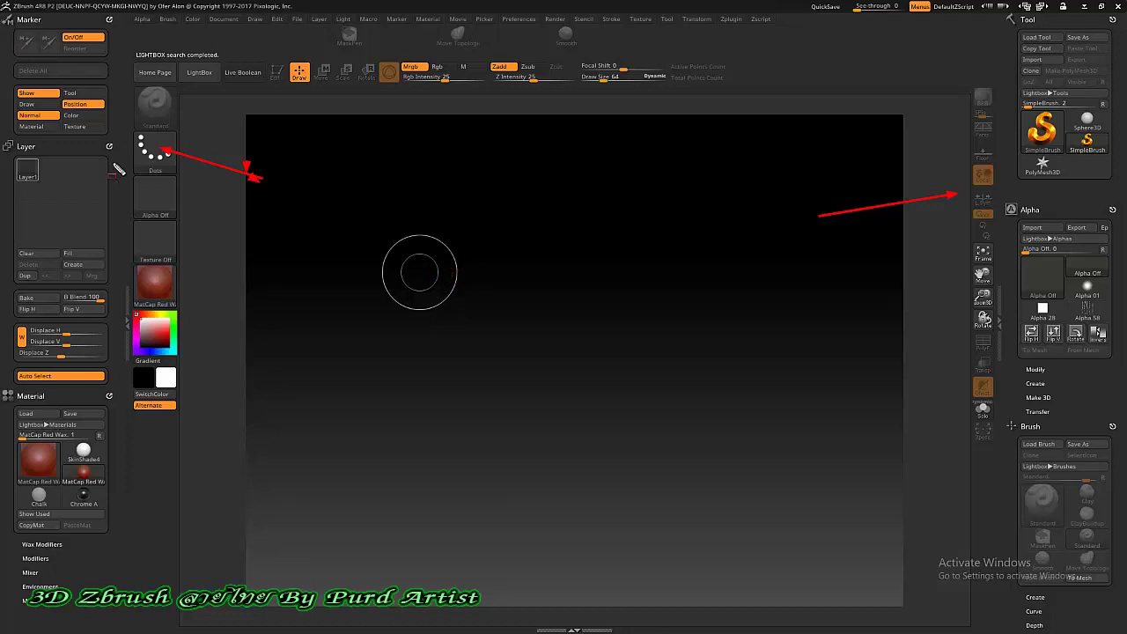
{"action": "left_click_drag", "start_coordinate": [1, 17], "coordinate": [191, 561]}
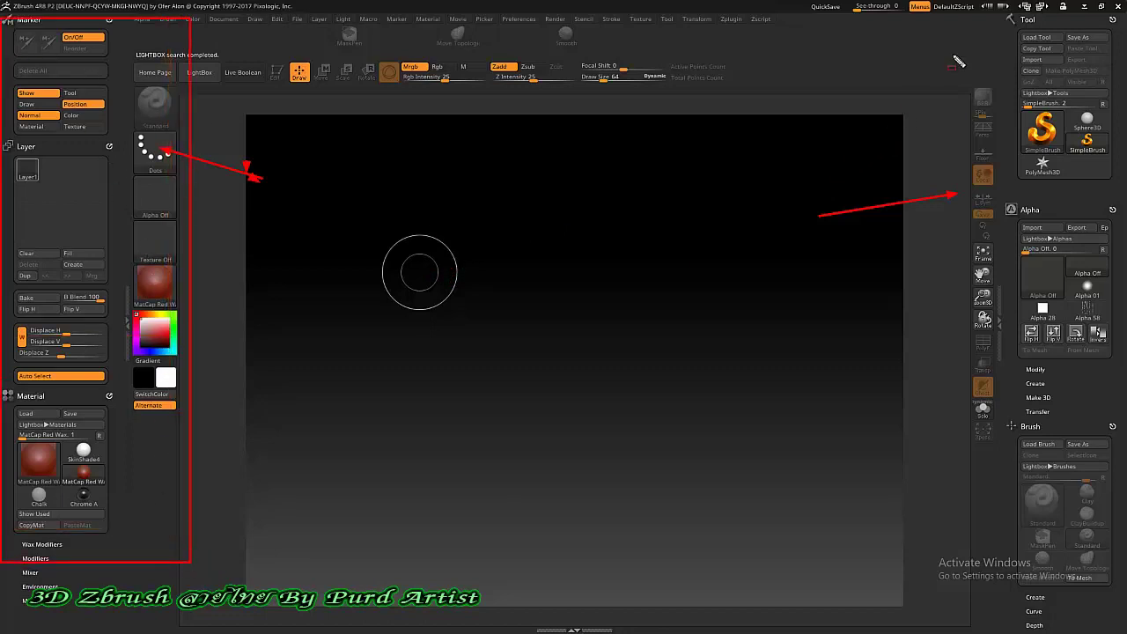
{"action": "left_click_drag", "start_coordinate": [954, 17], "coordinate": [1111, 588]}
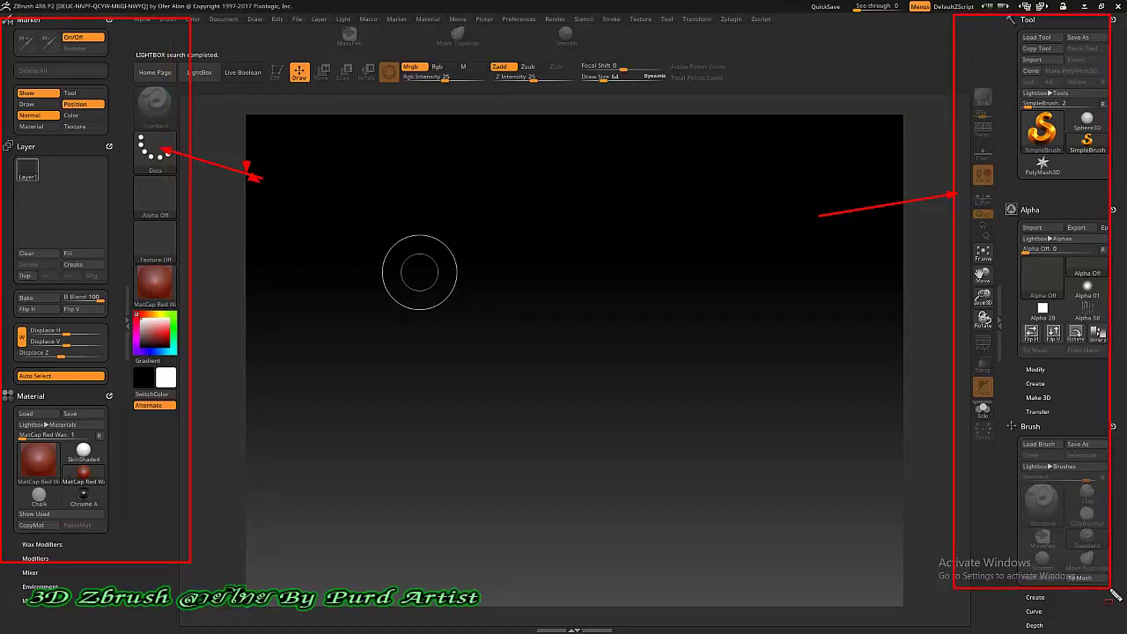
{"action": "key", "text": "Escape"}
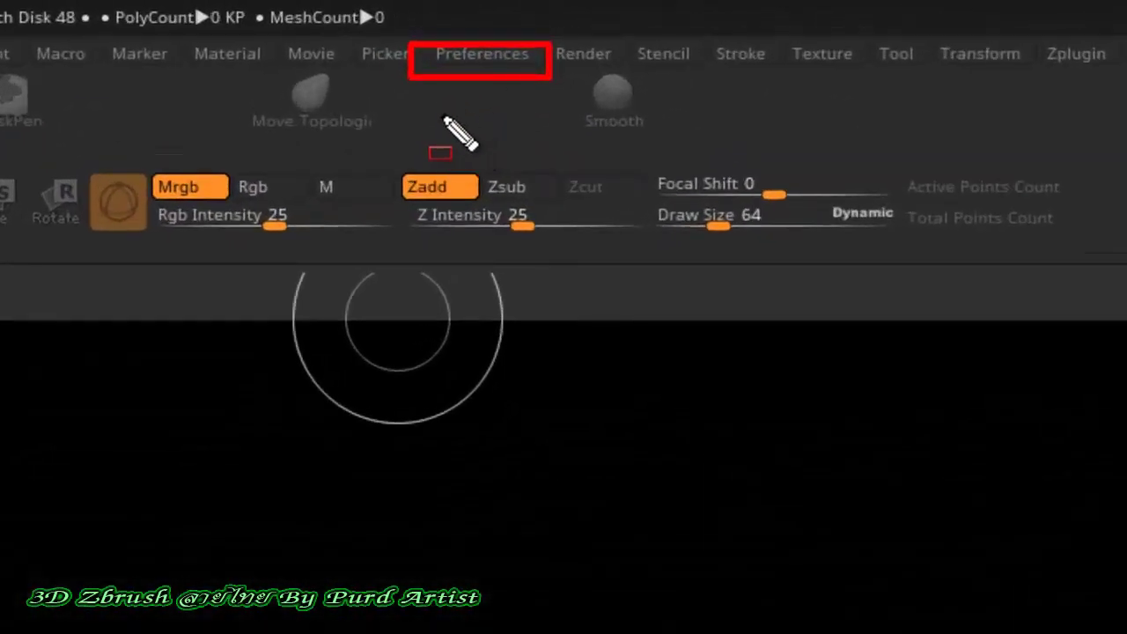
Step: Open Preferences and expand Config, then reopen the Preferences menu after closing it
{"action": "left_click", "coordinate": [471, 58]}
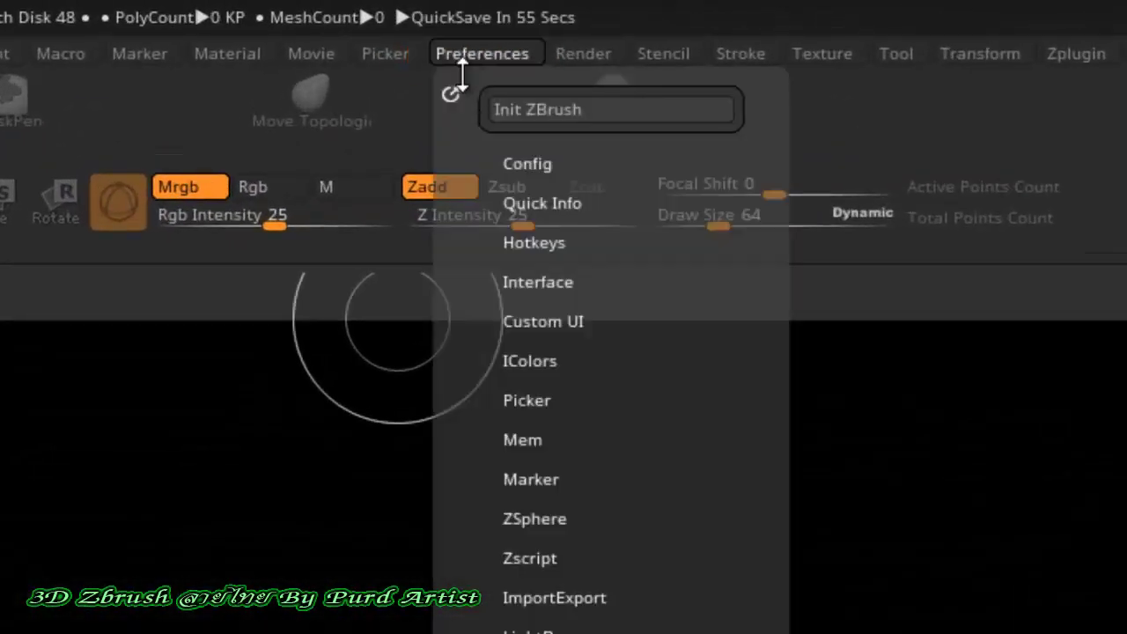
{"action": "left_click", "coordinate": [519, 159]}
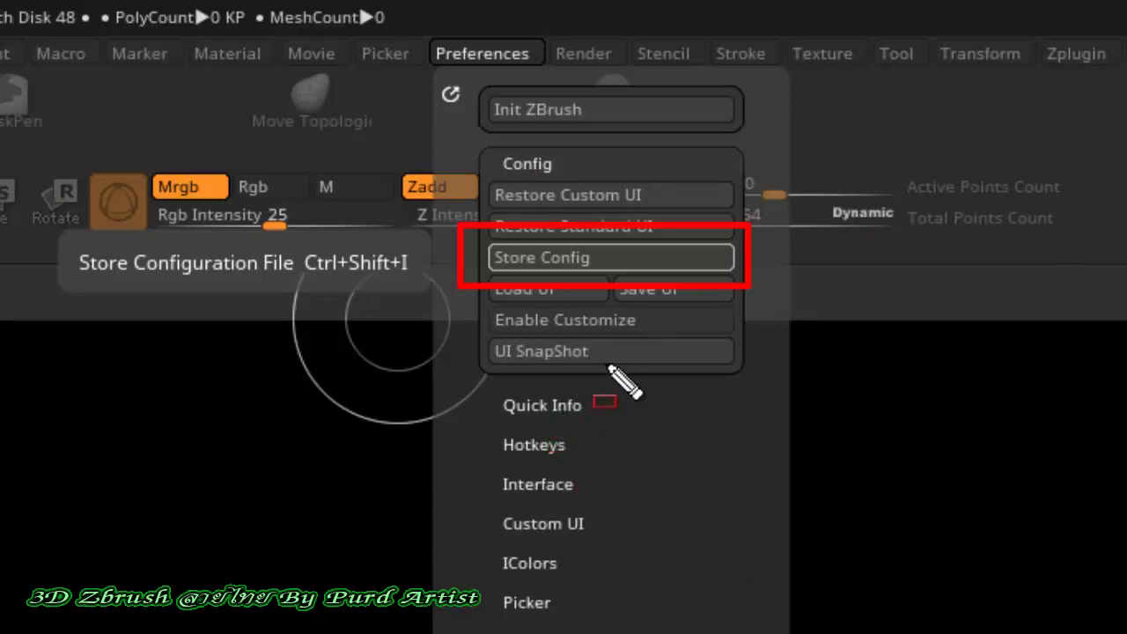
{"action": "key", "text": "Escape"}
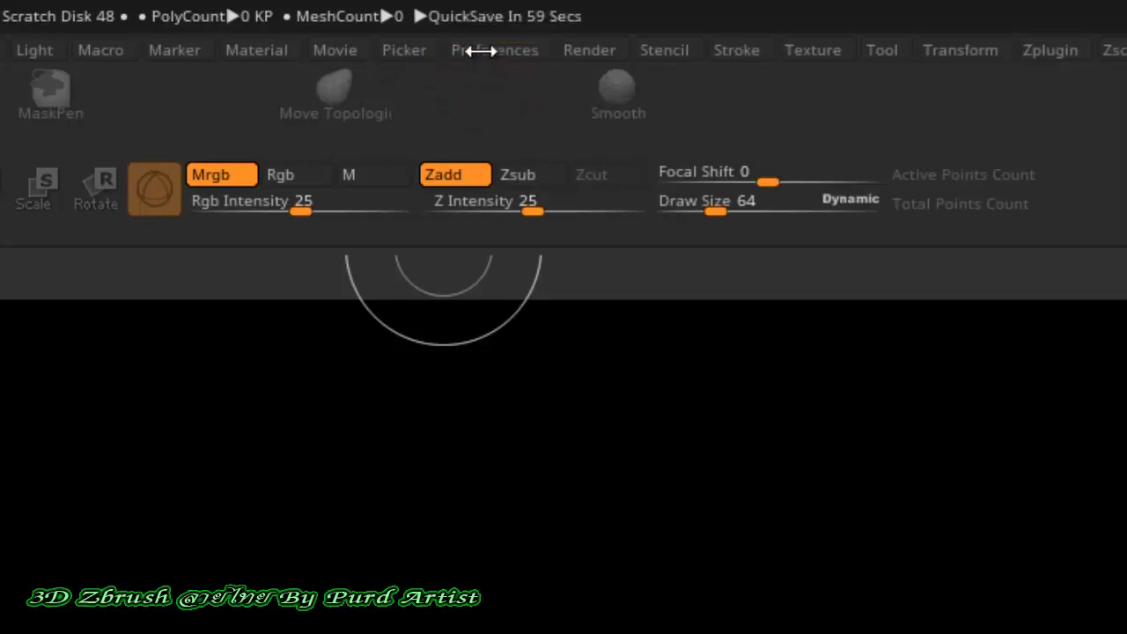
{"action": "left_click", "coordinate": [482, 50]}
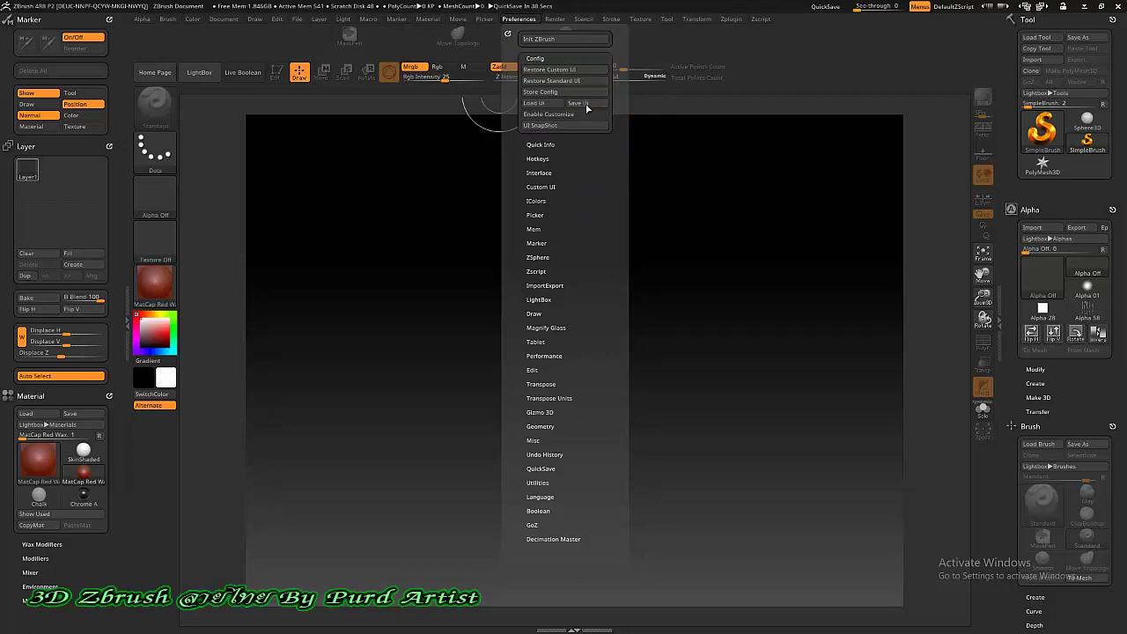
Step: Save the current layout to the Desktop as CustomUserInterface4R8 and dismiss the confirmation
{"action": "left_click", "coordinate": [582, 103]}
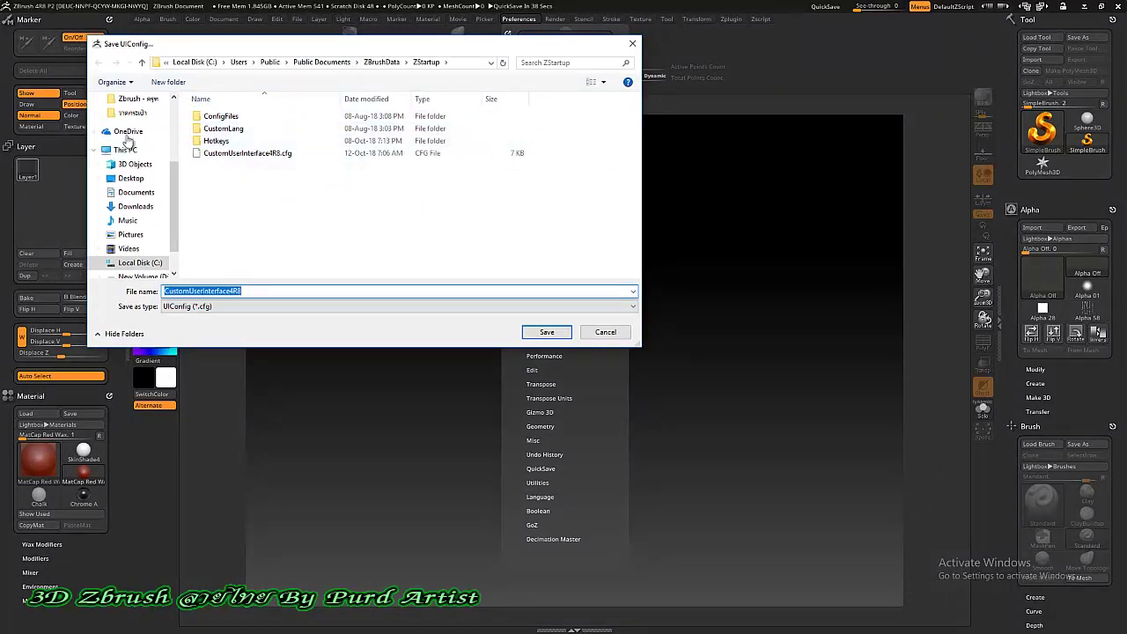
{"action": "left_click", "coordinate": [130, 178]}
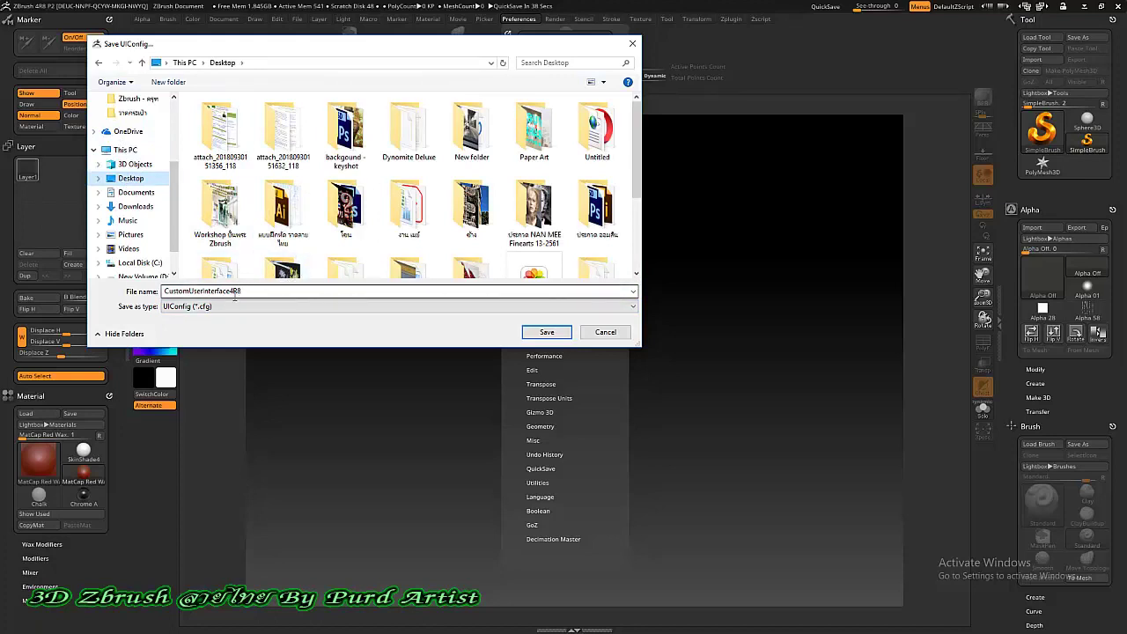
{"action": "double_click", "coordinate": [252, 290]}
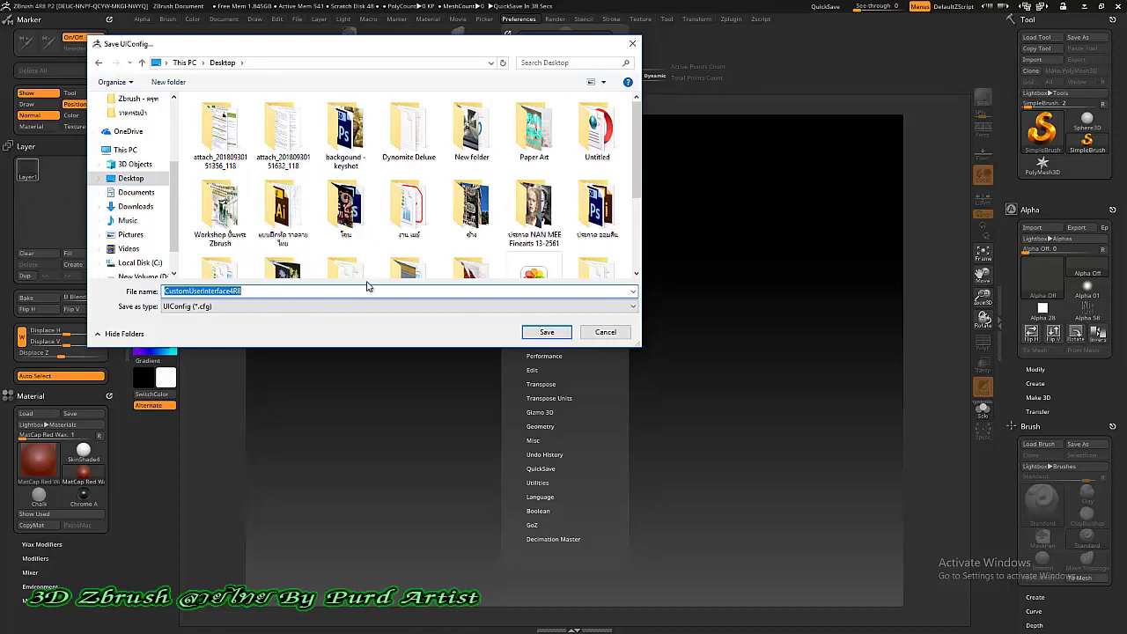
{"action": "left_click", "coordinate": [547, 334]}
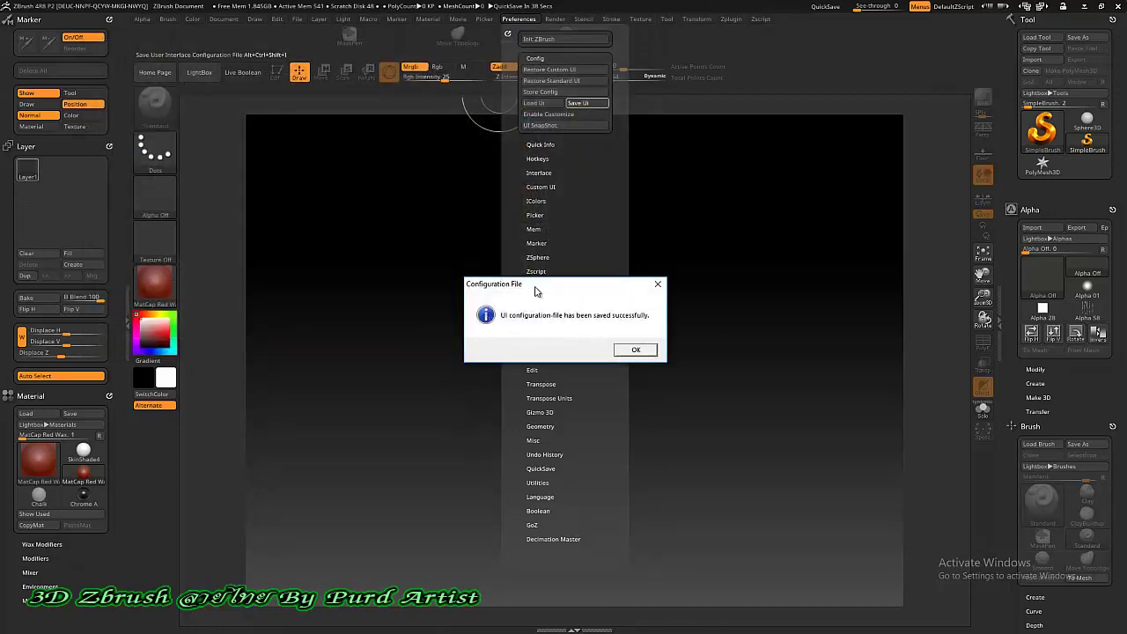
{"action": "left_click", "coordinate": [636, 351]}
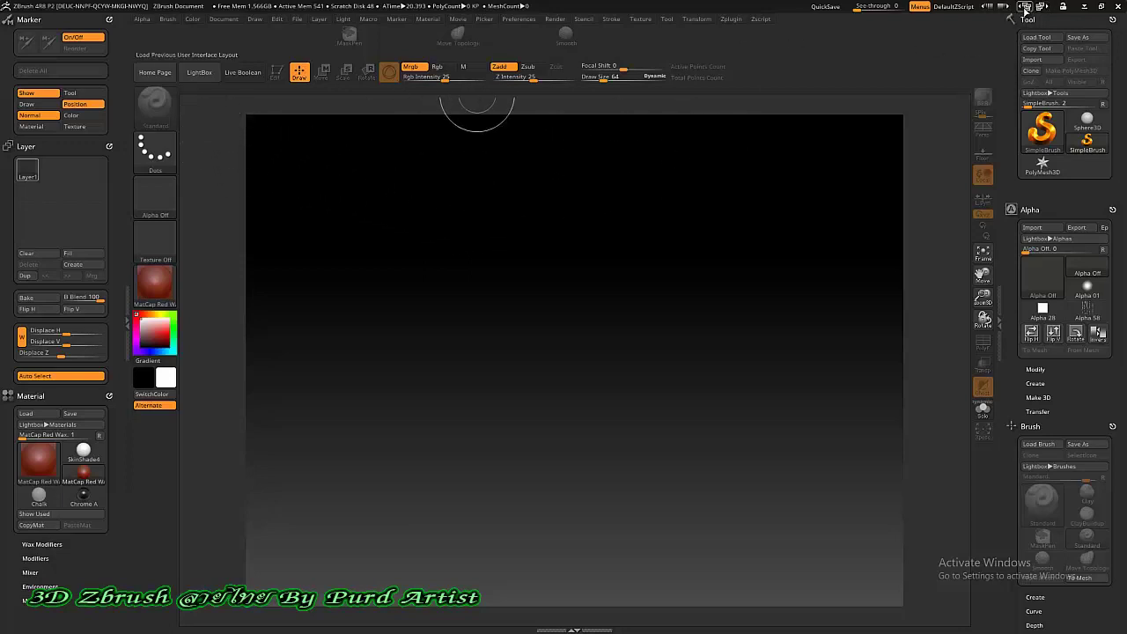
Step: Load the legacy4R8 layout, then show the Config options under Preferences
{"action": "left_click", "coordinate": [1026, 6]}
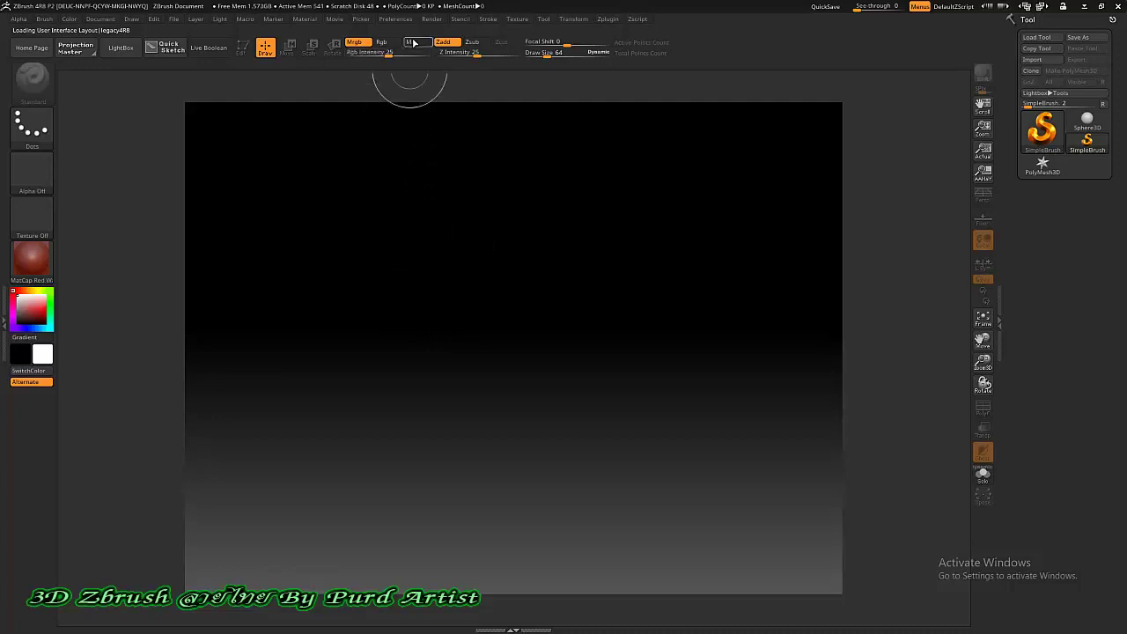
{"action": "left_click", "coordinate": [396, 20]}
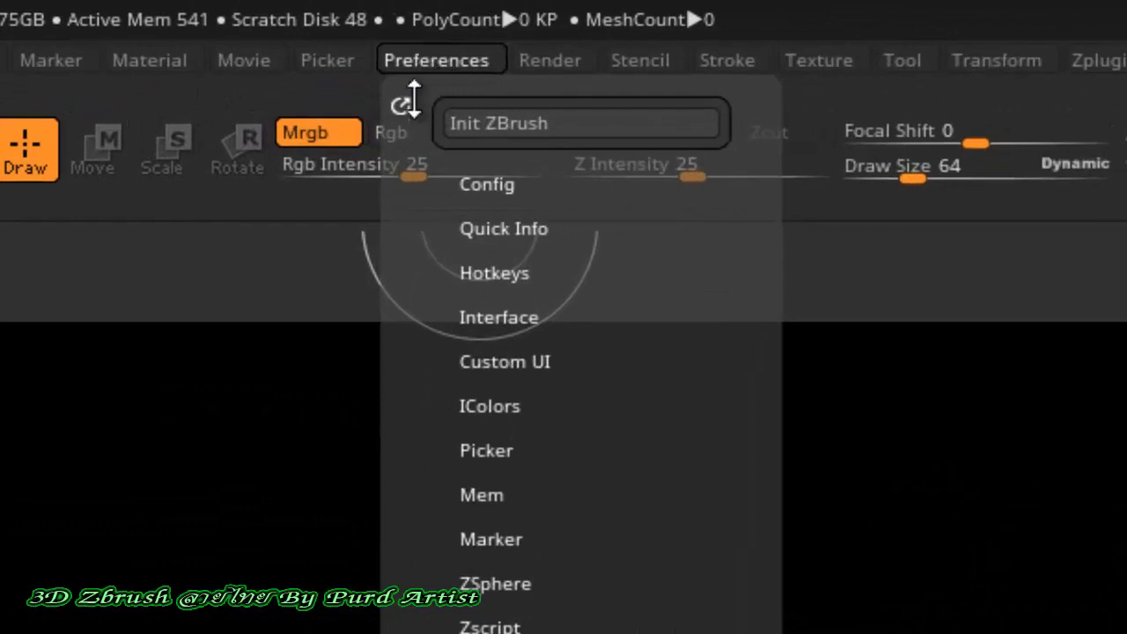
{"action": "left_click", "coordinate": [481, 176]}
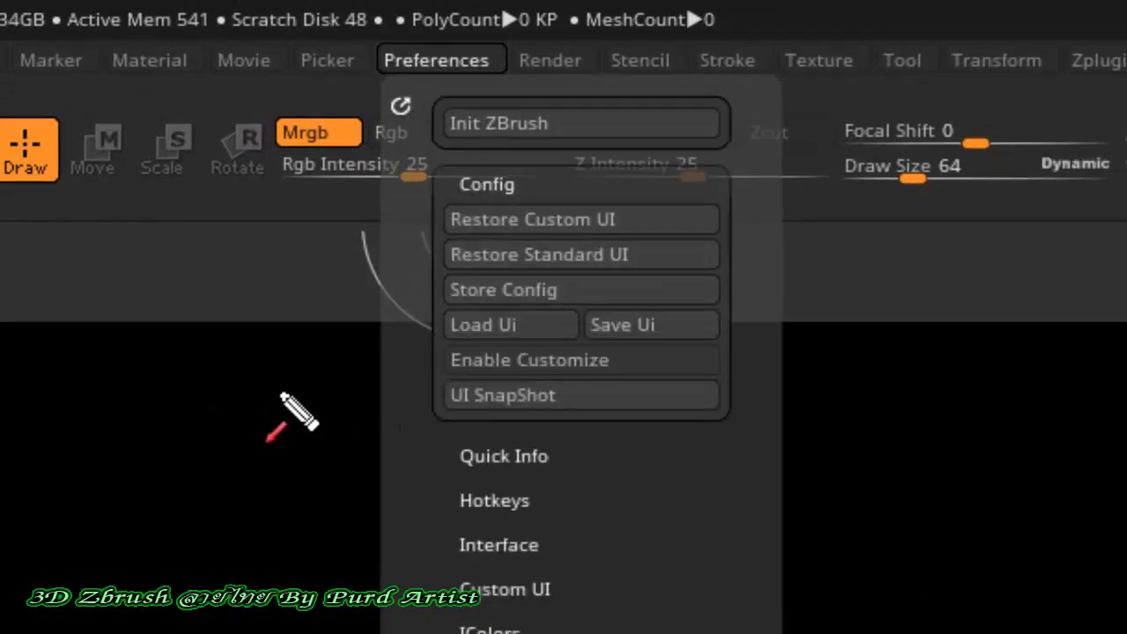